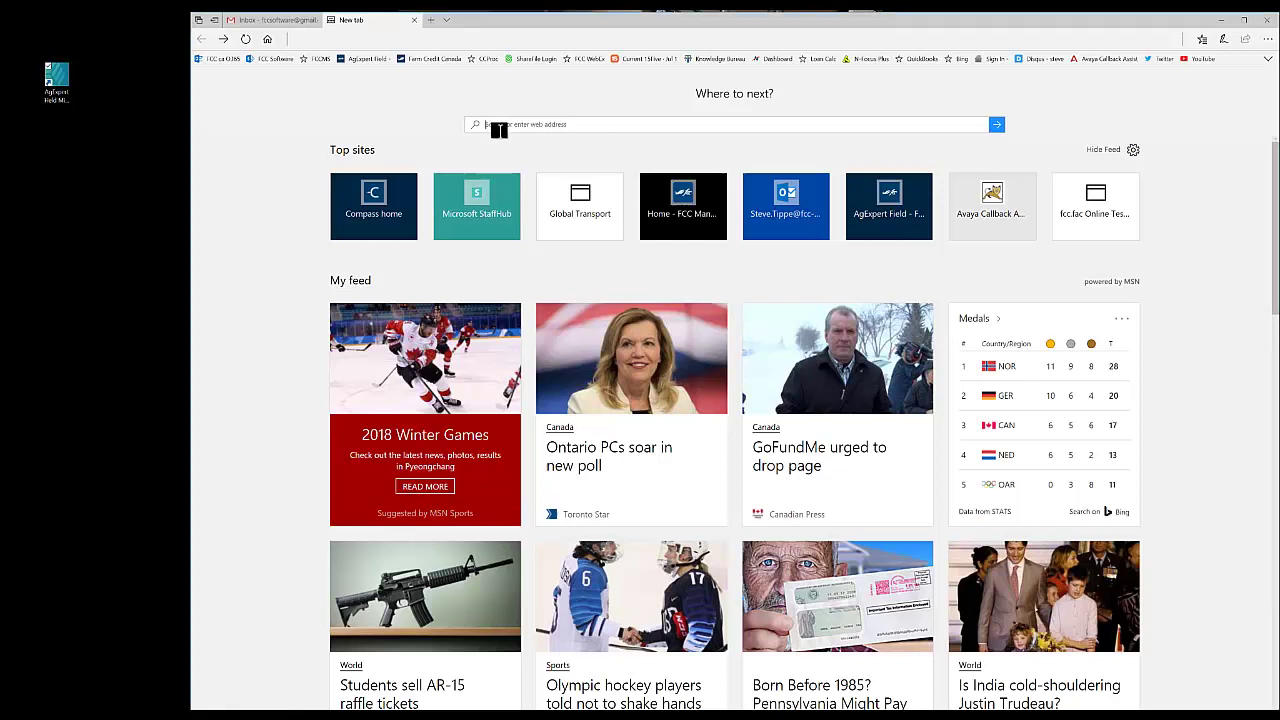
Step: Load the agexpert.ca website in Edge to reach the AgExpert sign-in page
click(499, 124)
text(www)
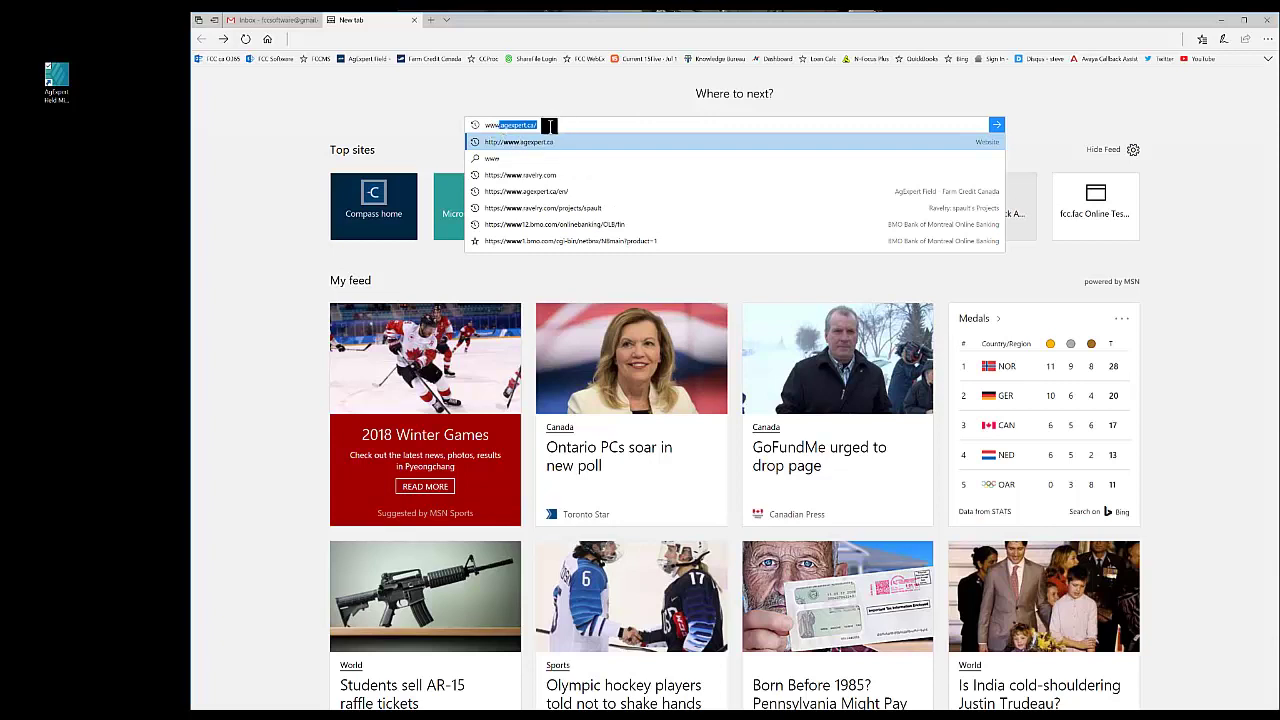
key(Return)
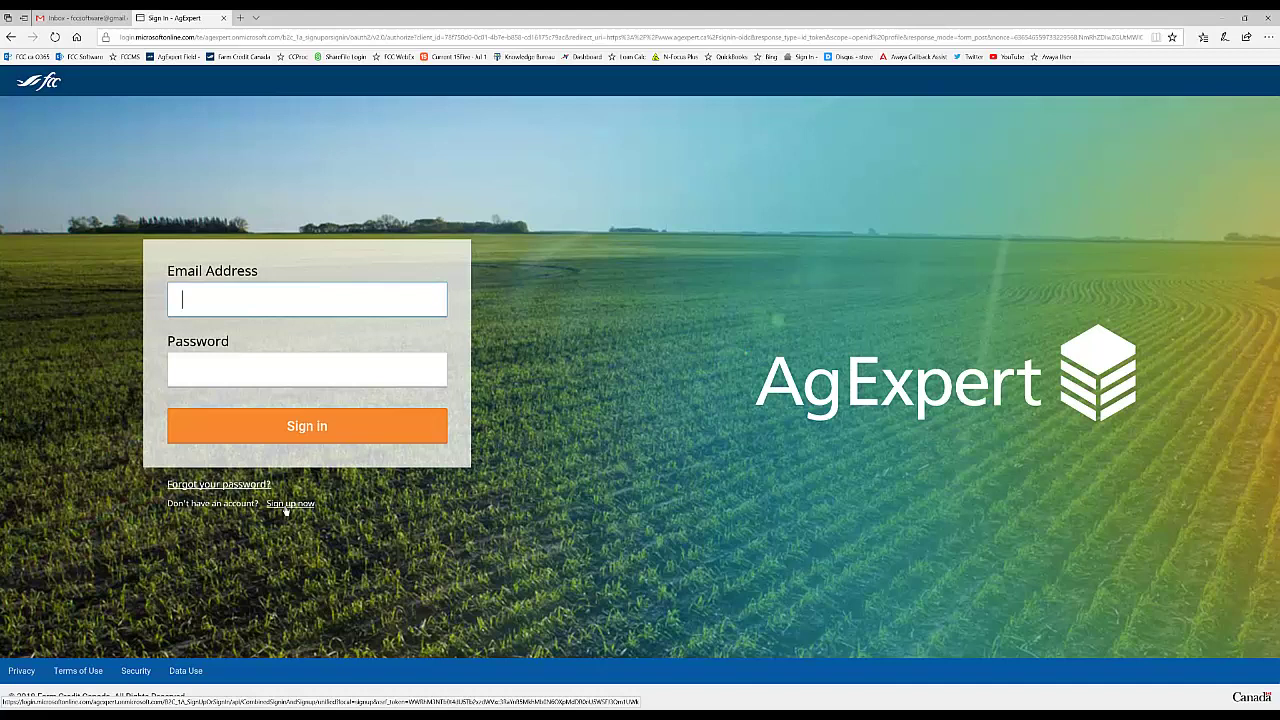
Step: Start a new account sign-up and enter the account e-mail address
click(288, 504)
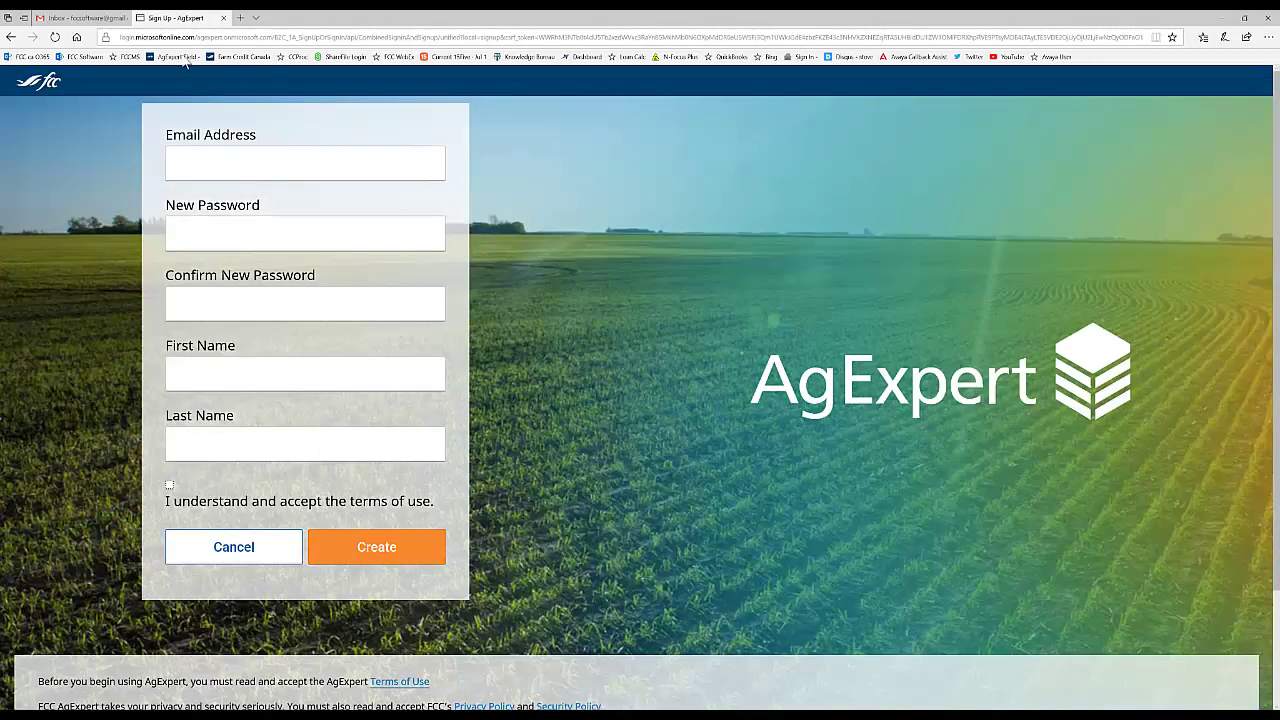
click(205, 165)
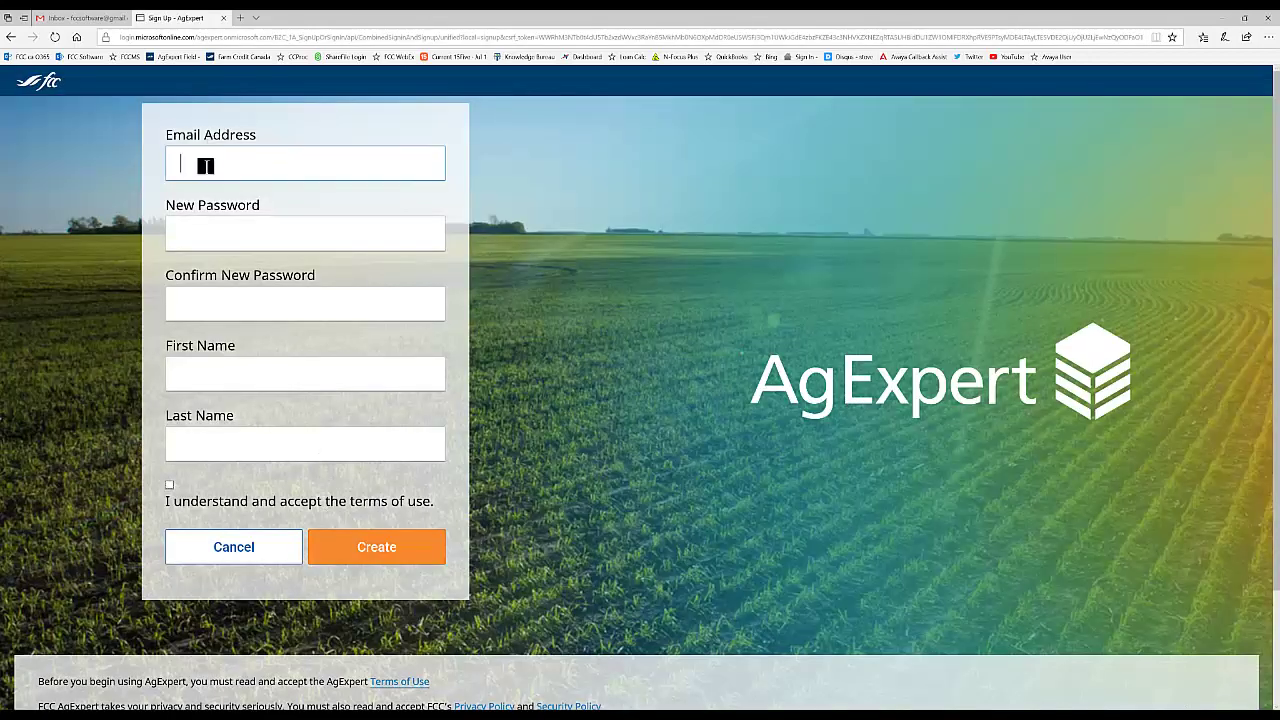
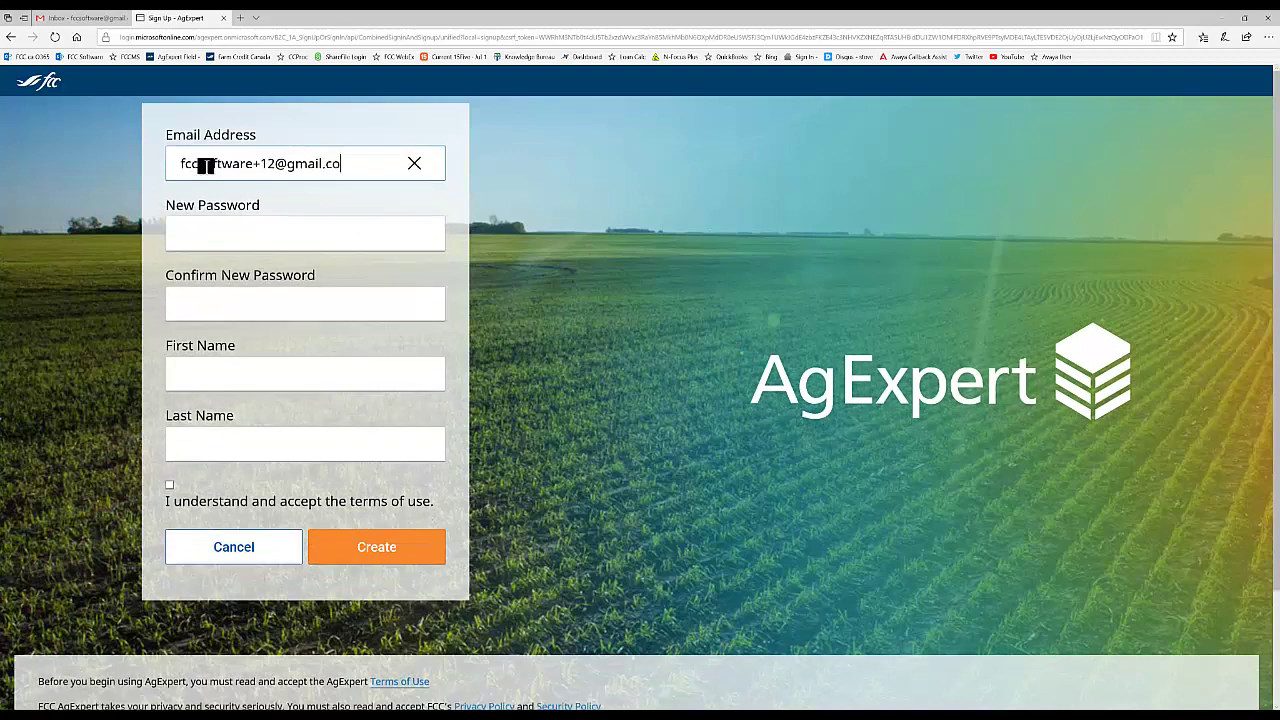
key(Tab)
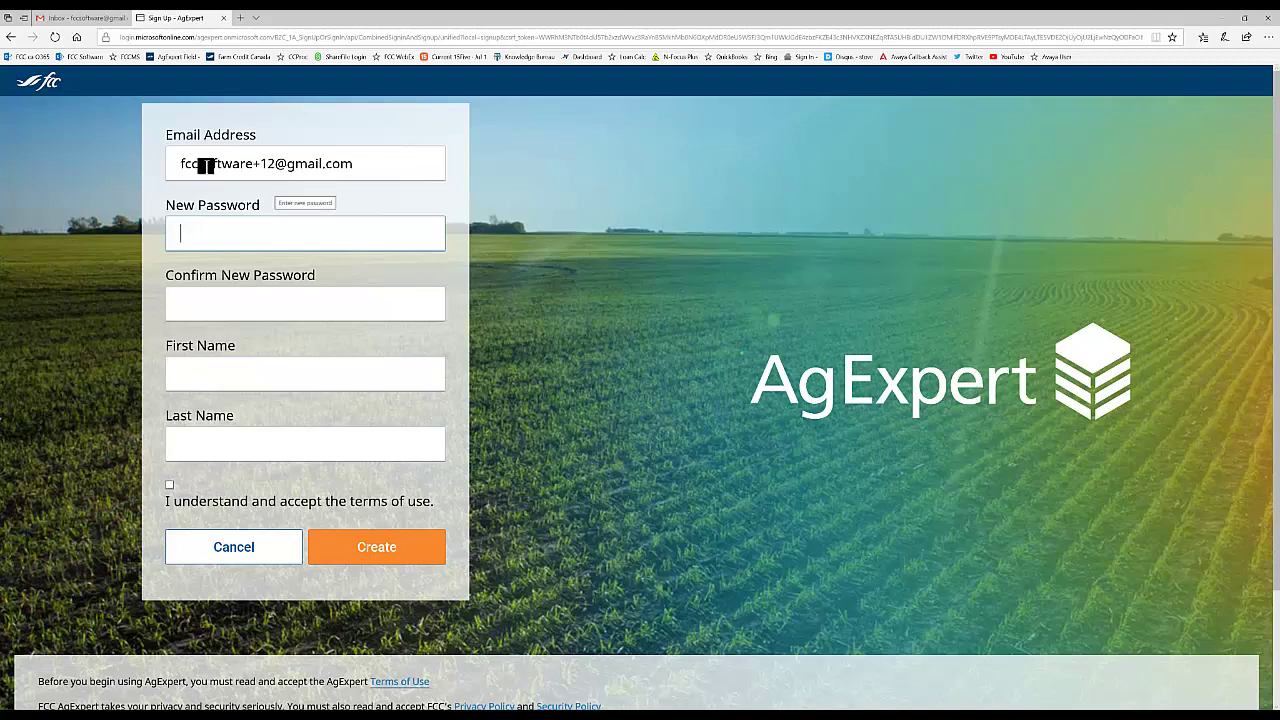
Step: Enter the new account password and confirm it with the matching password
text(F)
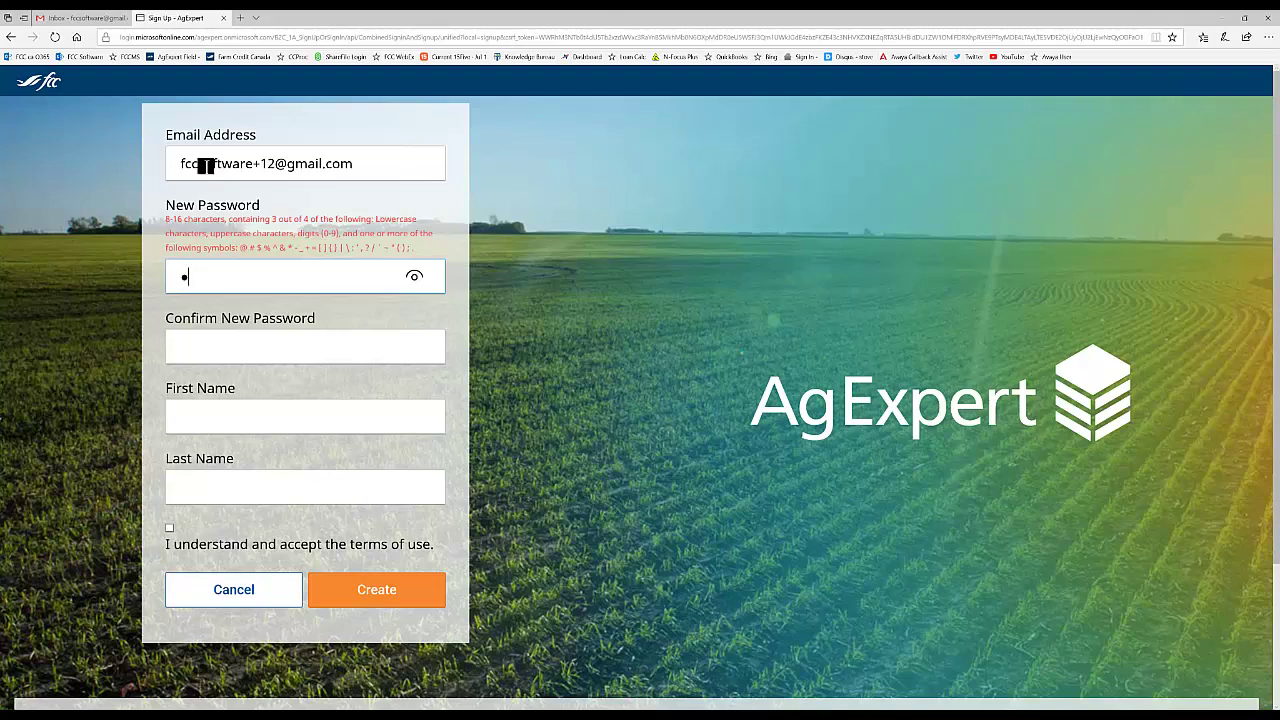
text(**********)
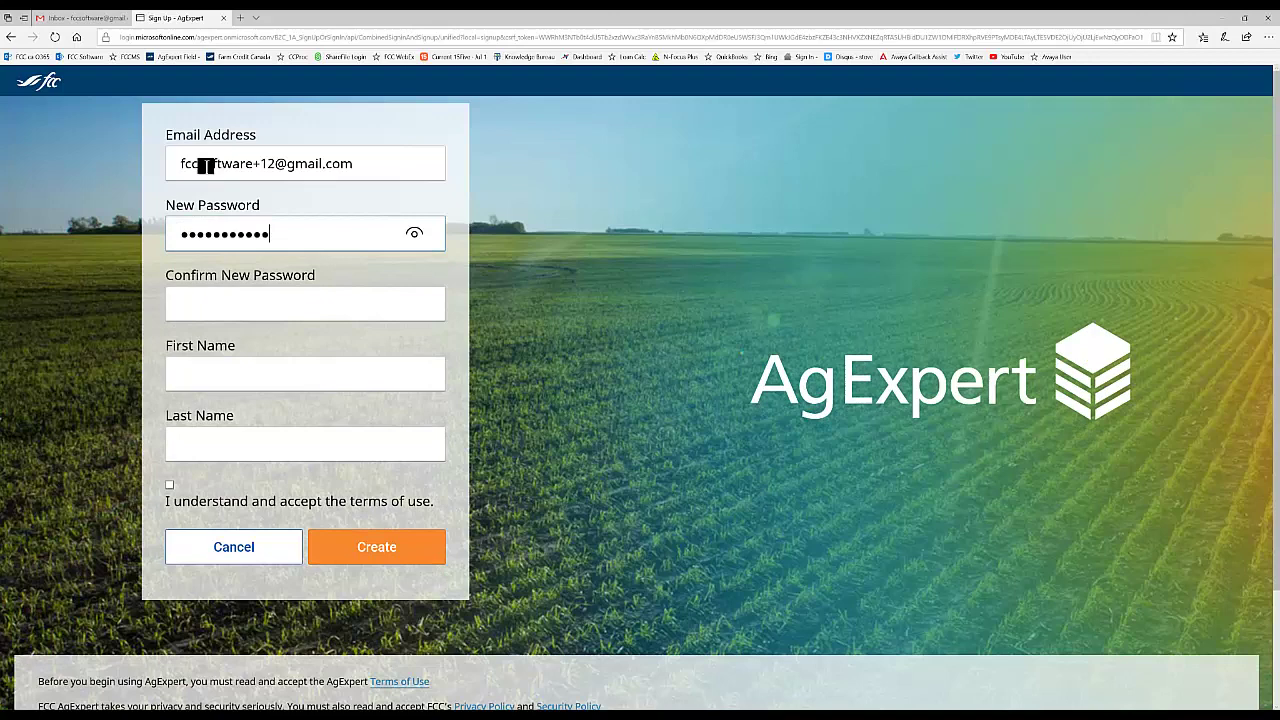
key(Tab)
text(*******)
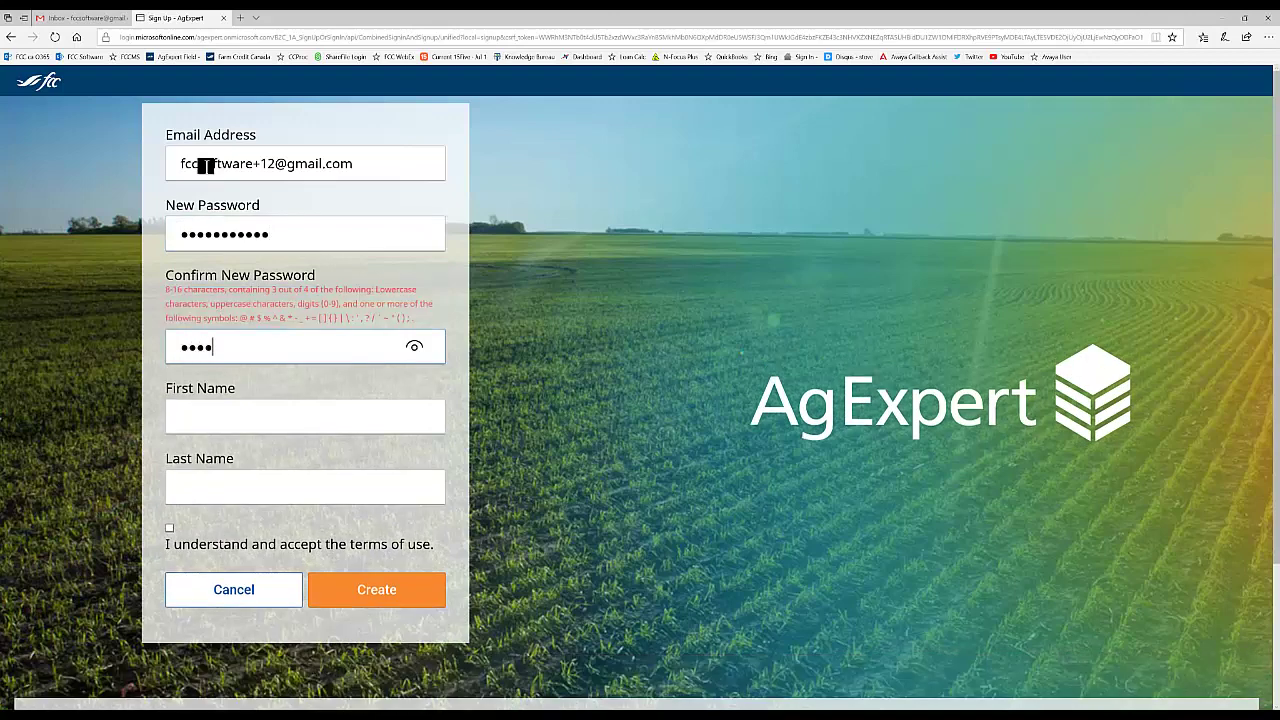
key(BackSpace)
key(BackSpace)
key(BackSpace)
key(BackSpace)
key(BackSpace)
key(BackSpace)
key(BackSpace)
text(************)
Step: Fill in the user's first and last name and accept the terms of use
click(181, 374)
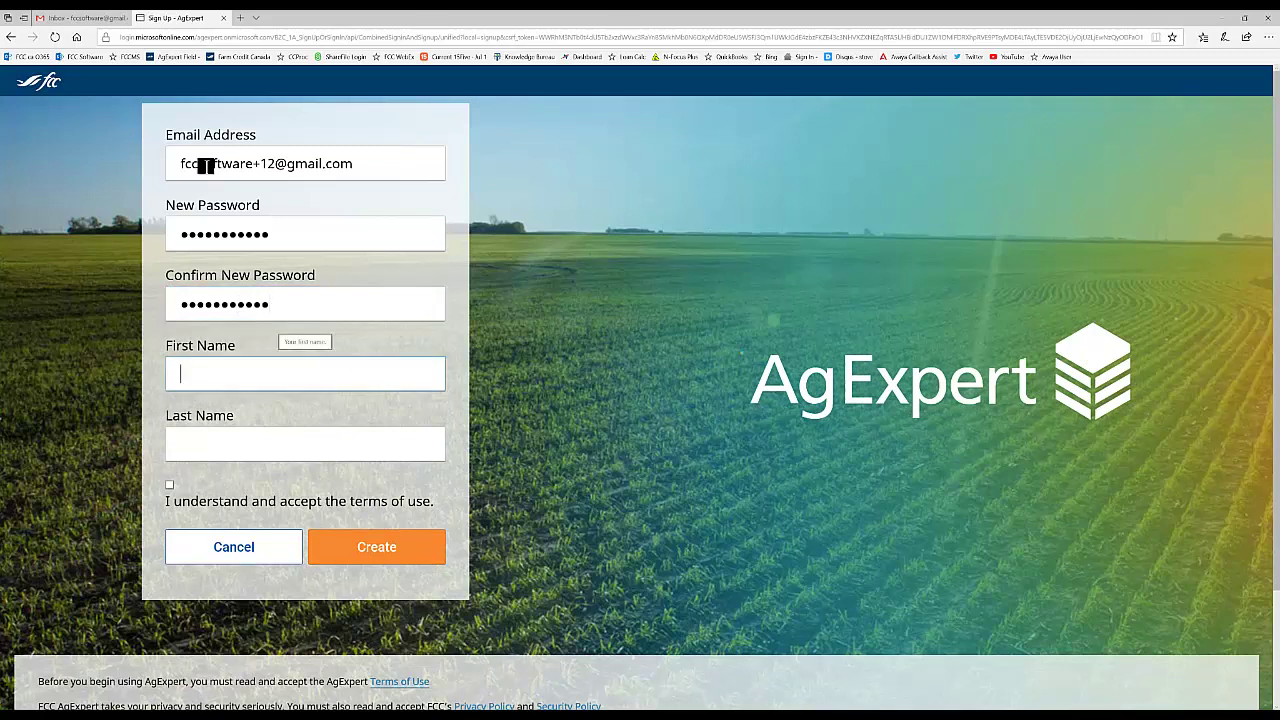
key(Tab)
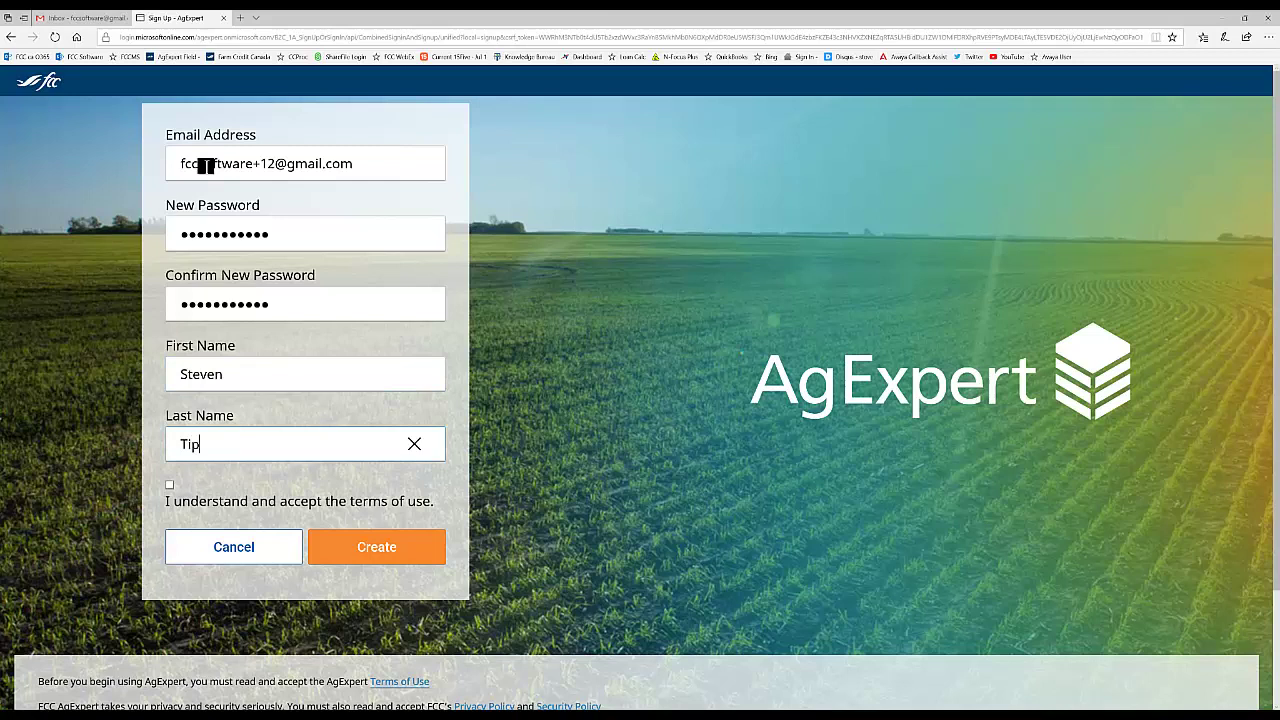
key(Tab)
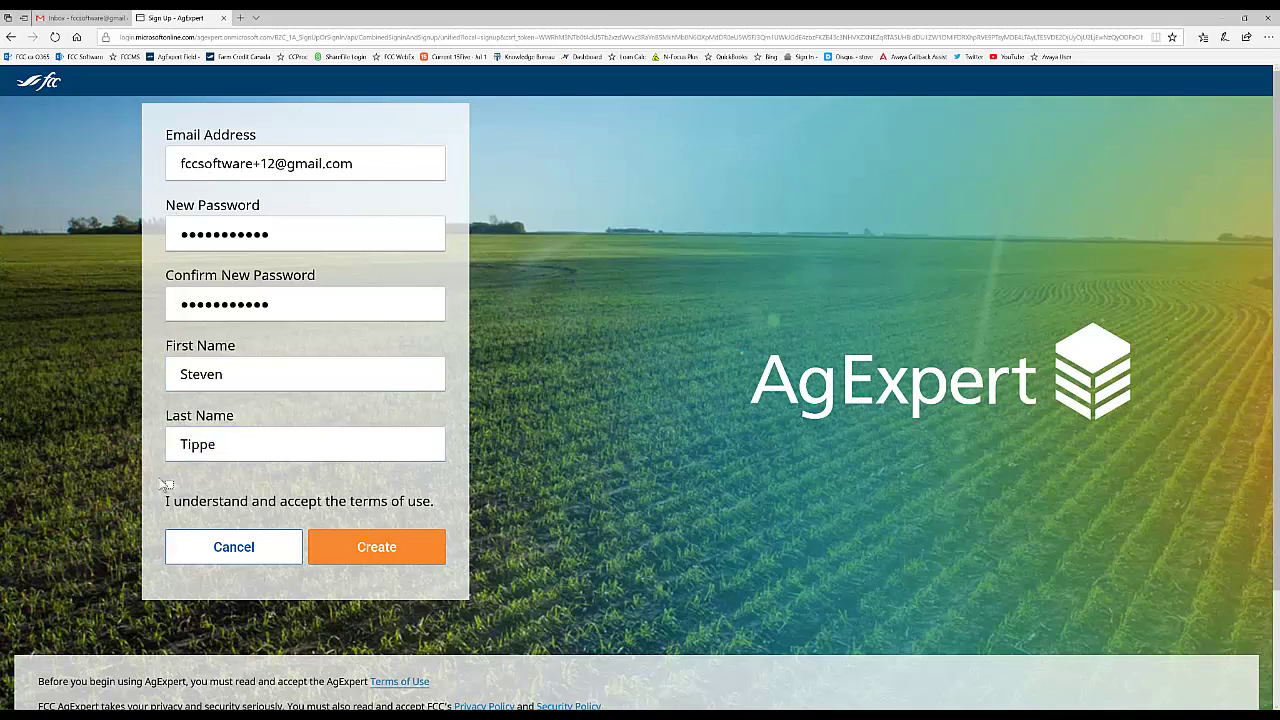
click(169, 485)
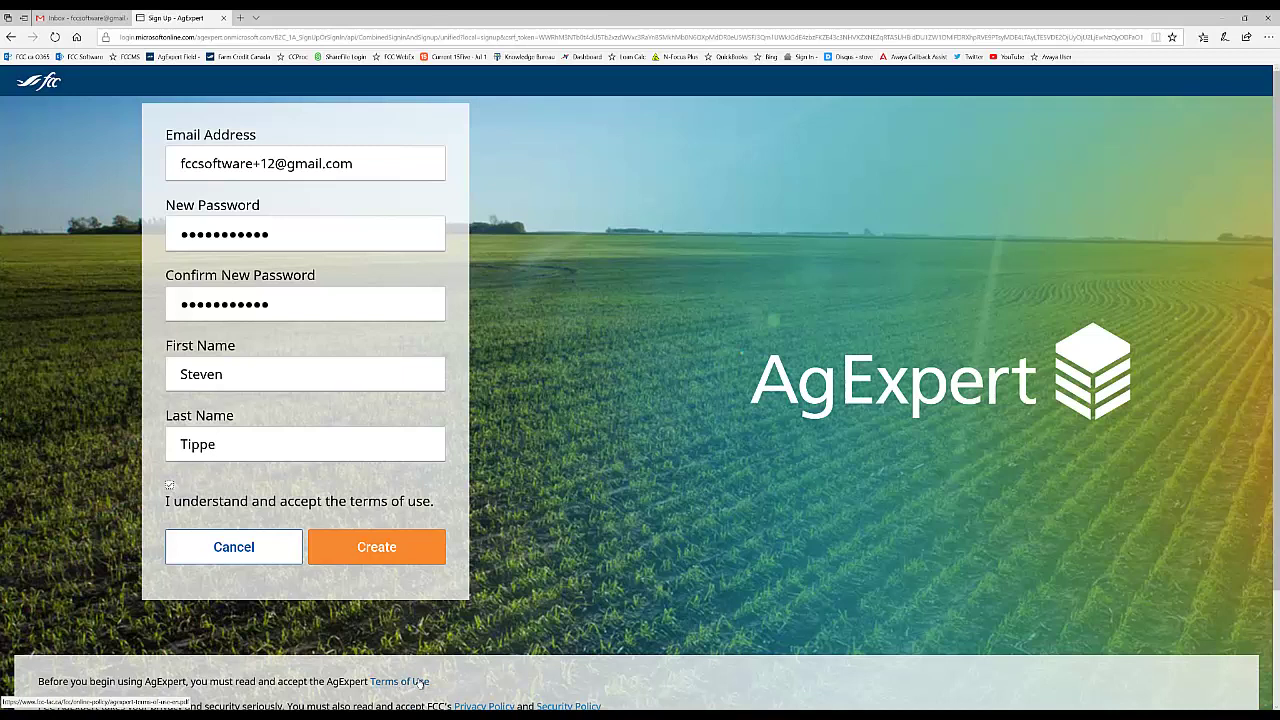
Step: Submit the sign-up form with Create to register the new account
click(379, 550)
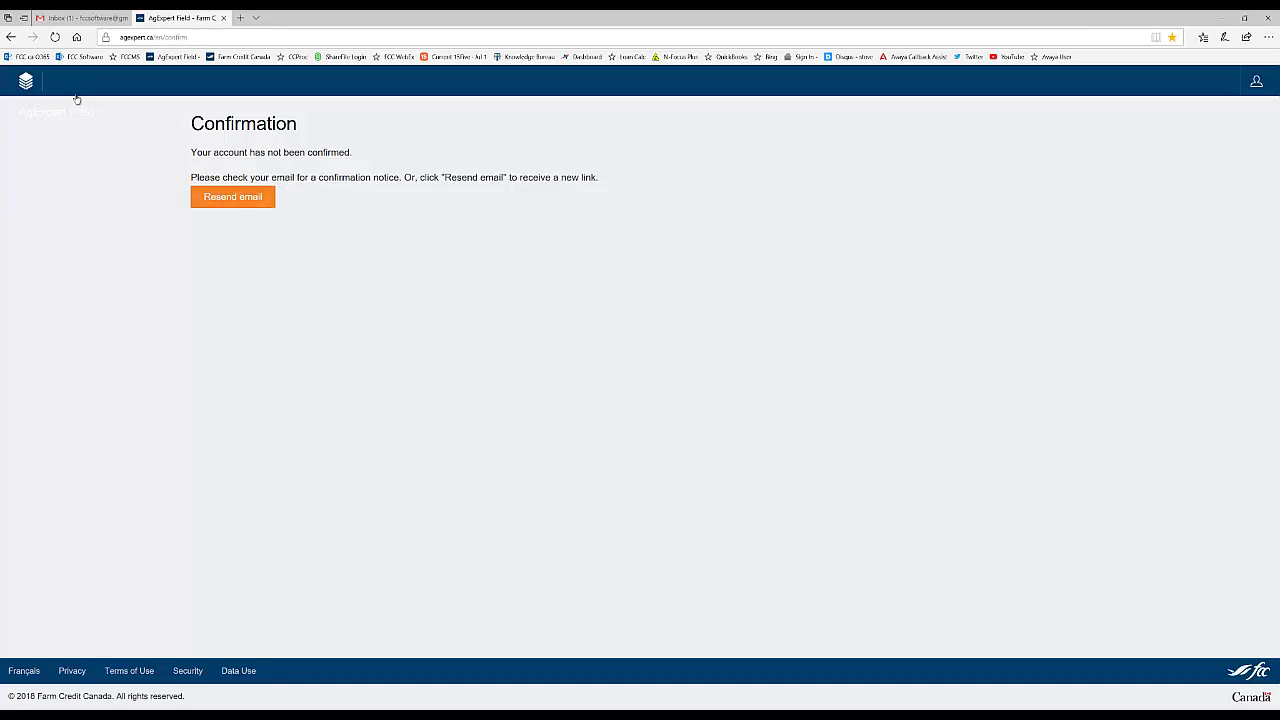
Step: Open the Email confirmation message in the Gmail inbox to confirm the AgExpert account
click(77, 19)
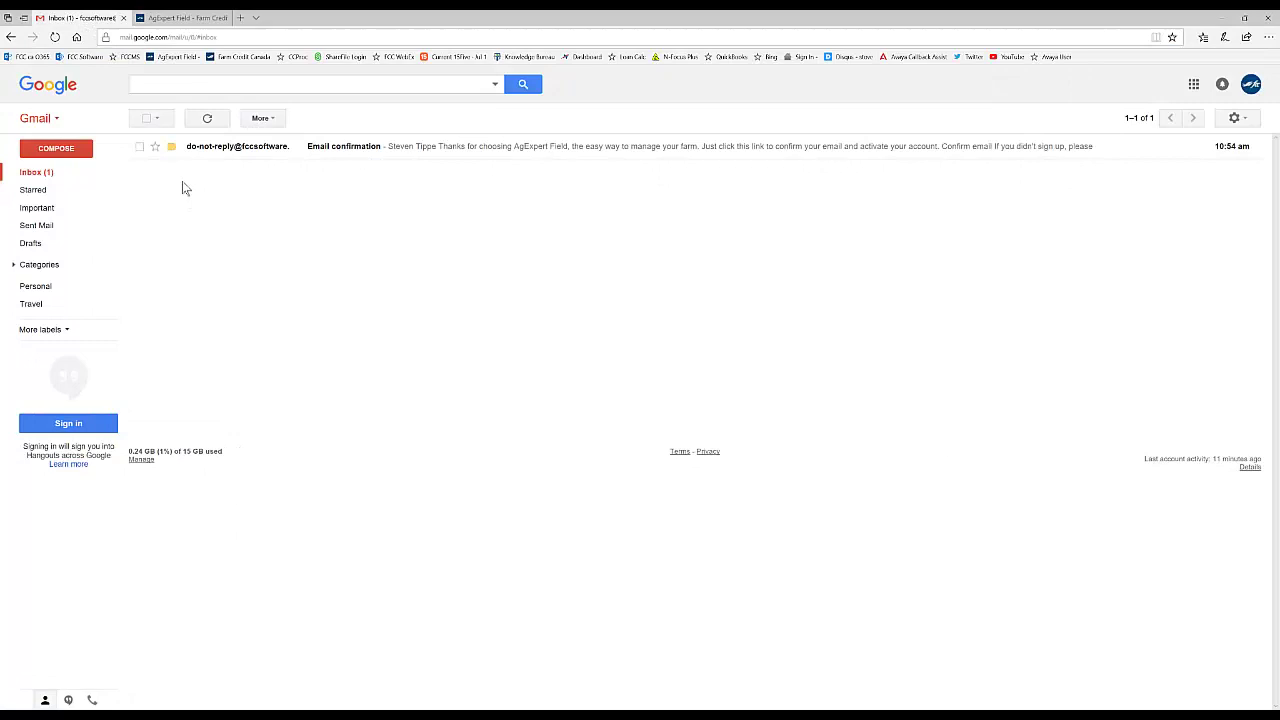
click(162, 20)
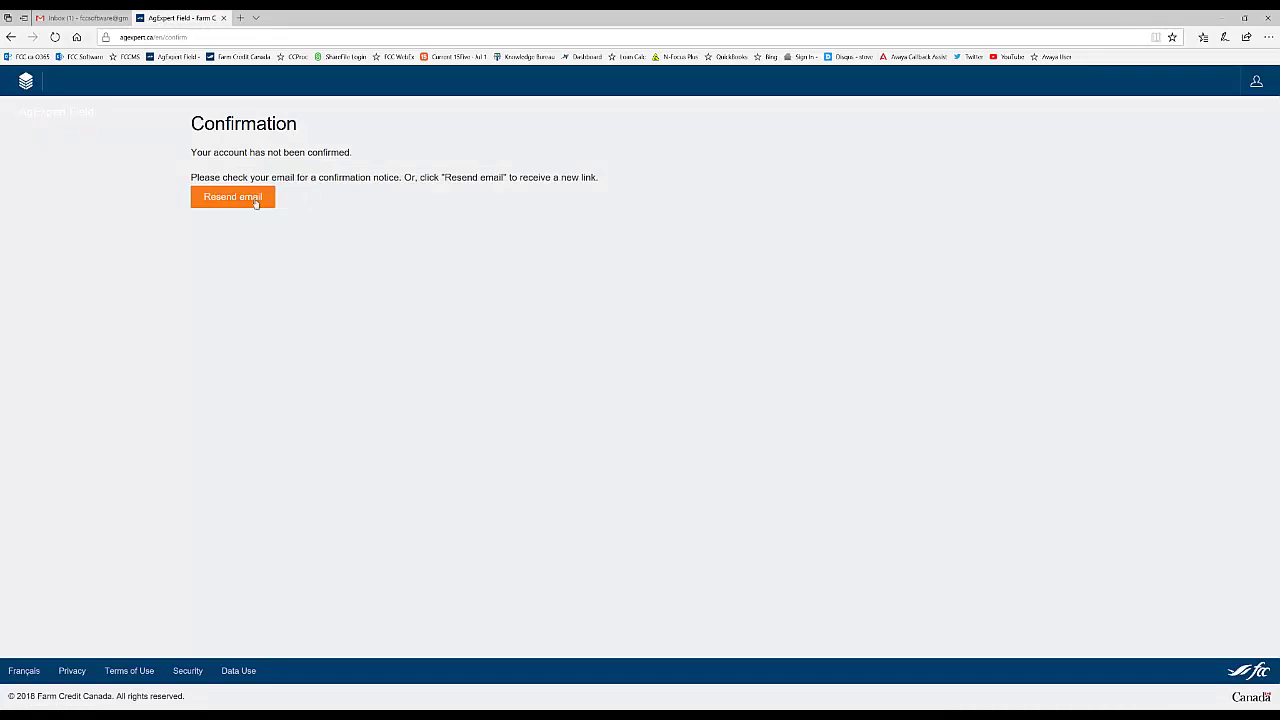
click(80, 20)
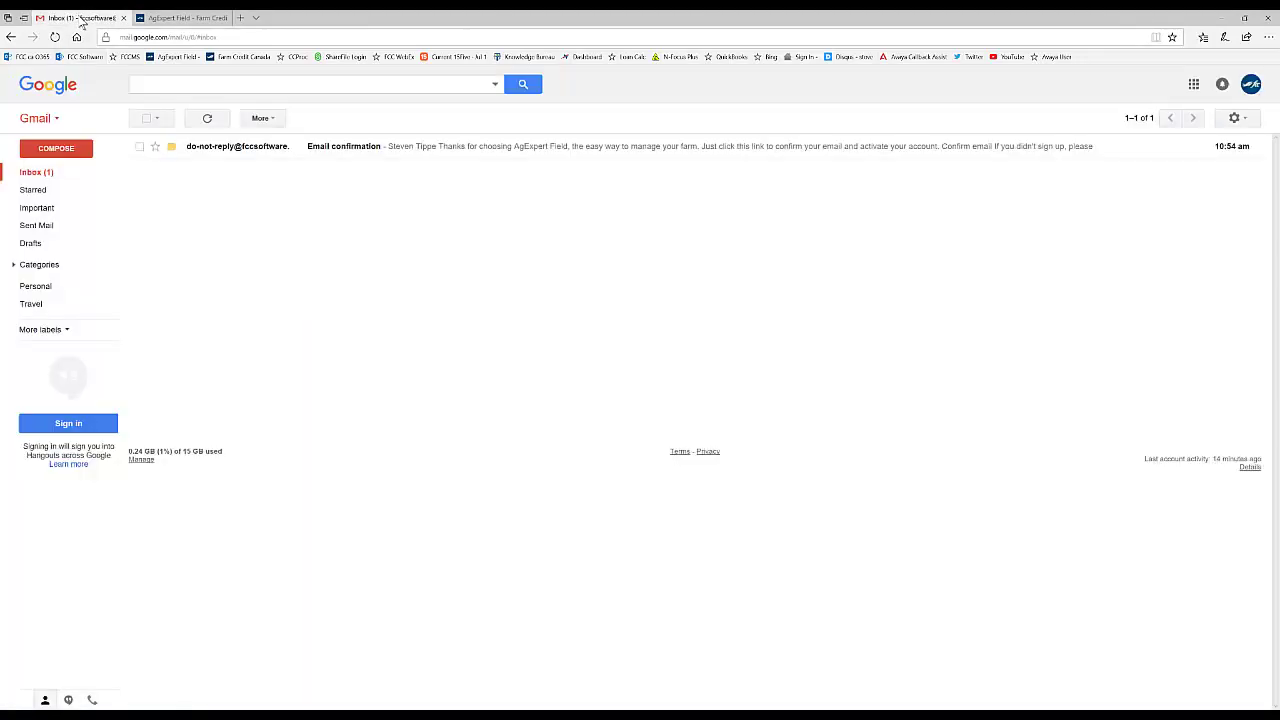
click(380, 152)
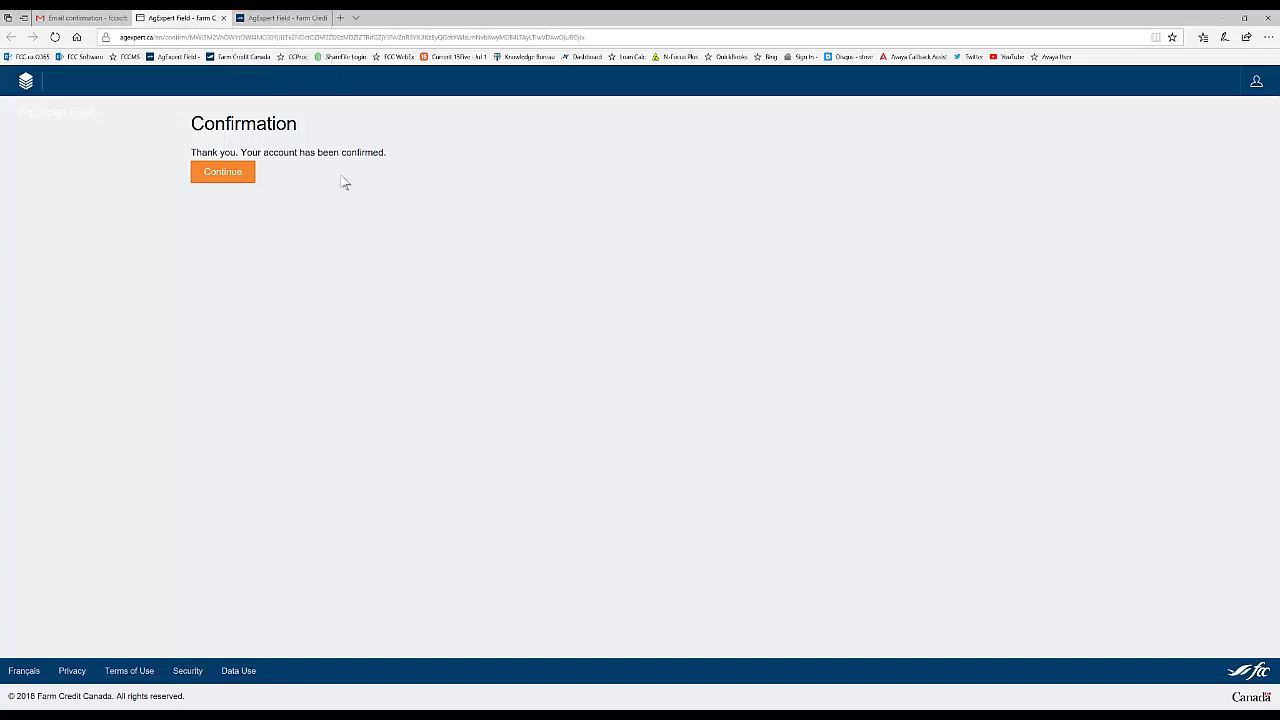
Step: Enter farm name AgExpert Sample and the phone number, and request Field Manager PRO migration
click(219, 176)
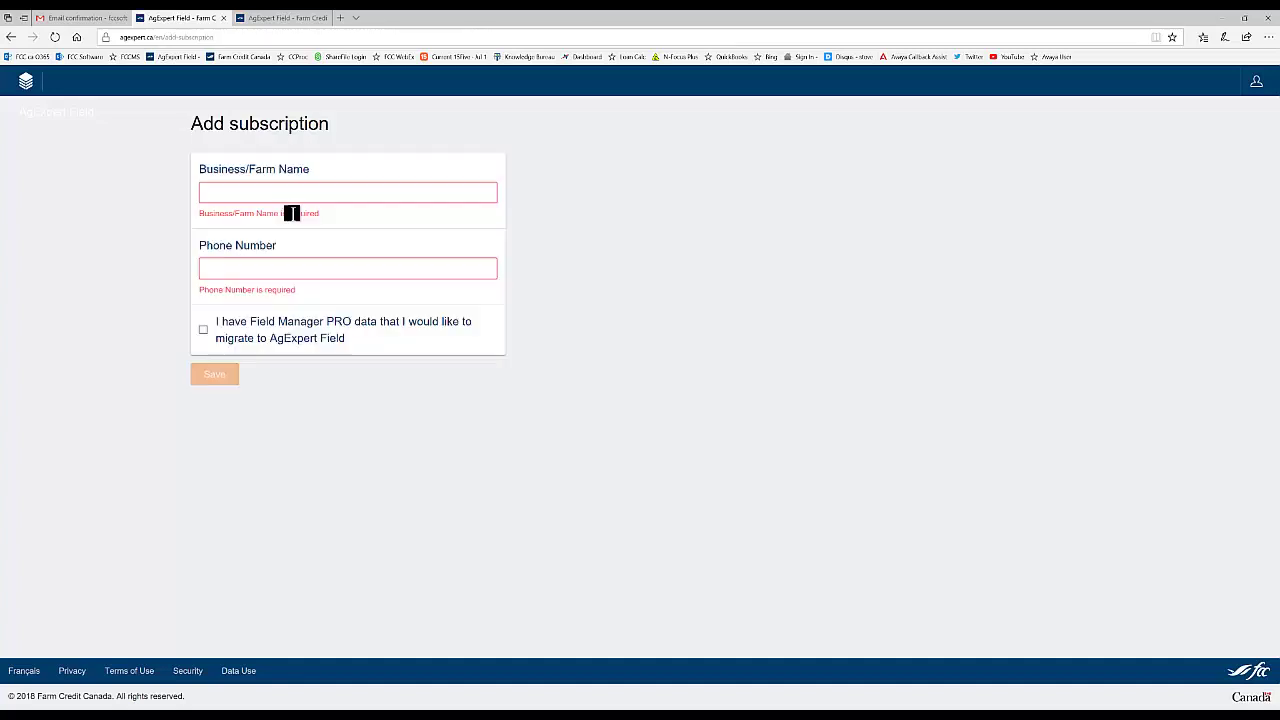
click(279, 193)
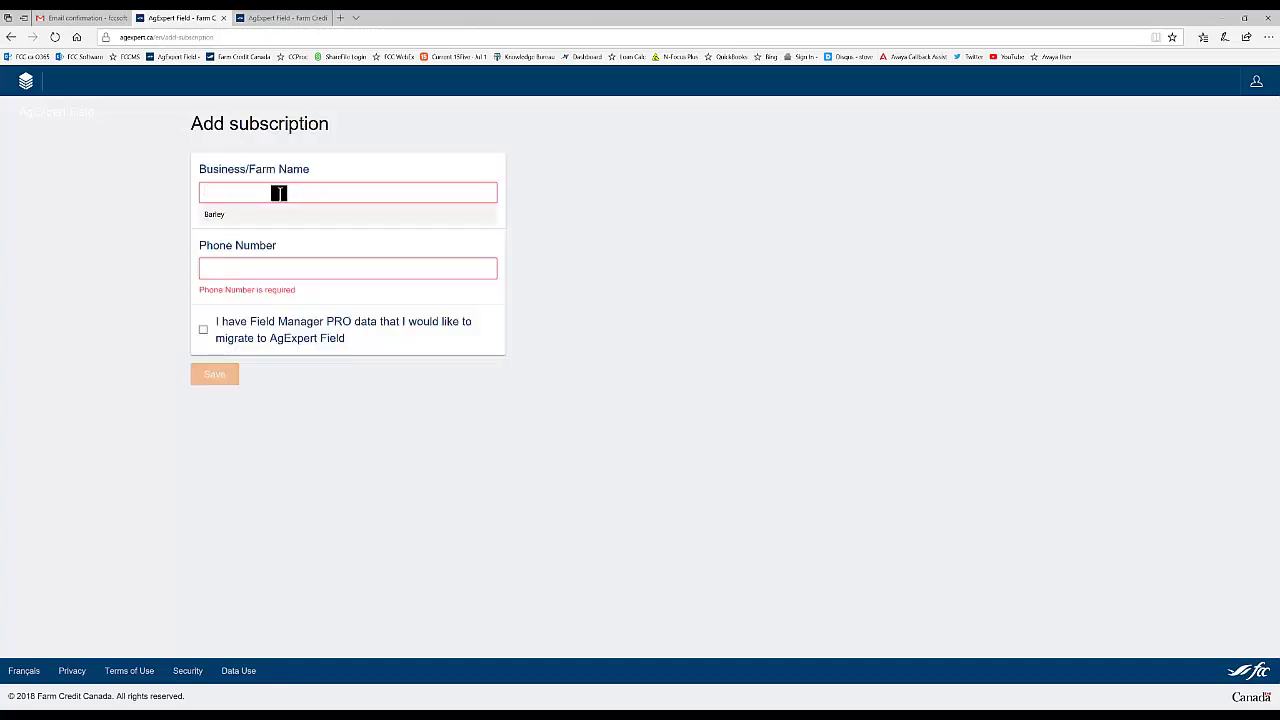
text(Age)
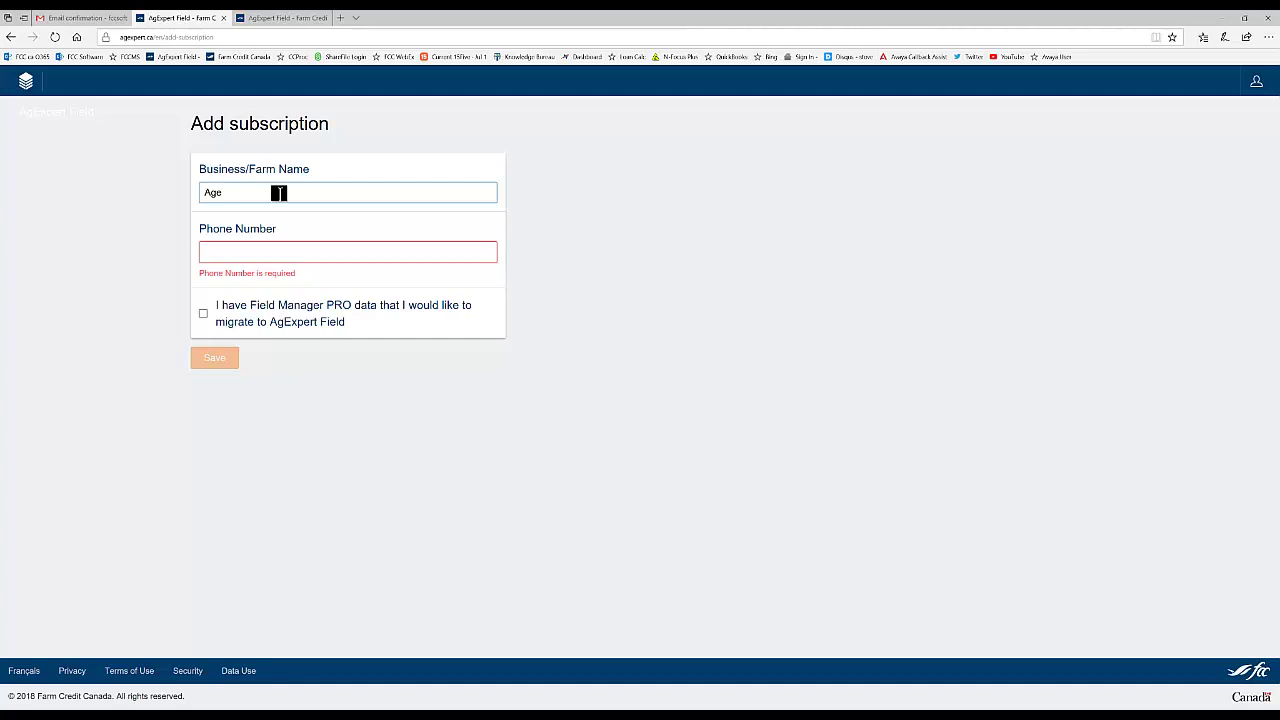
text(xpert Samp)
key(Tab)
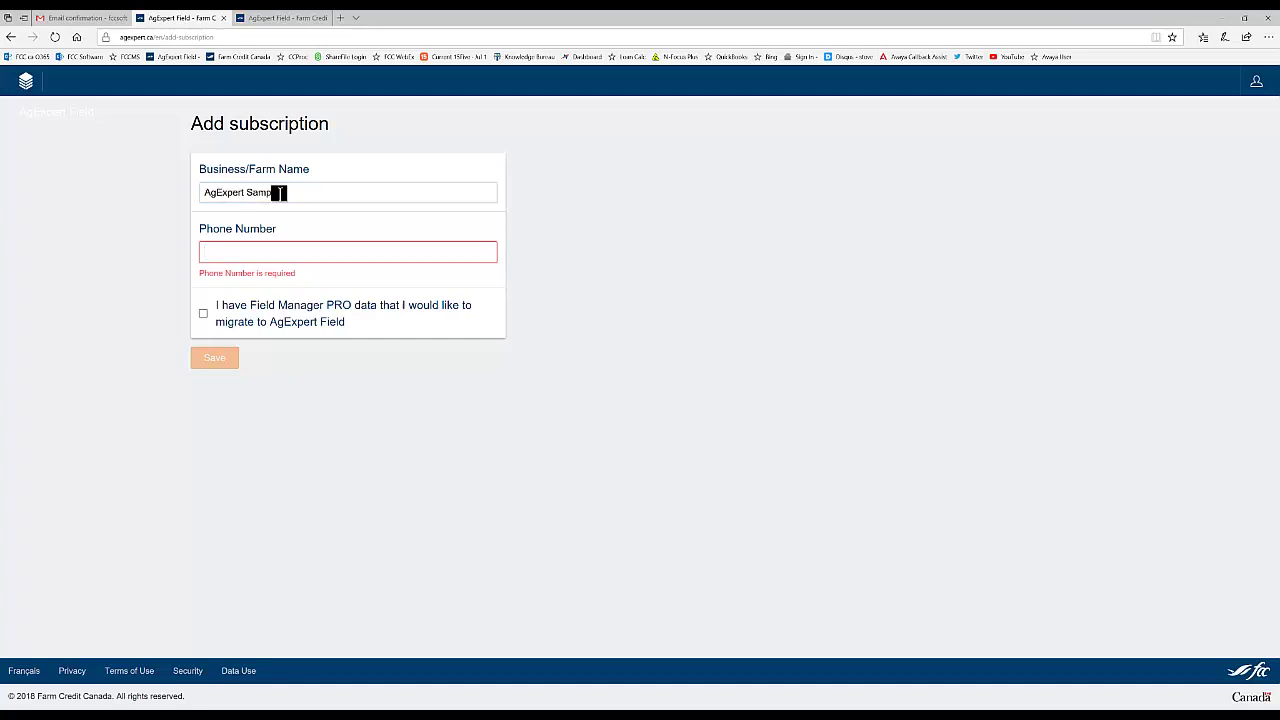
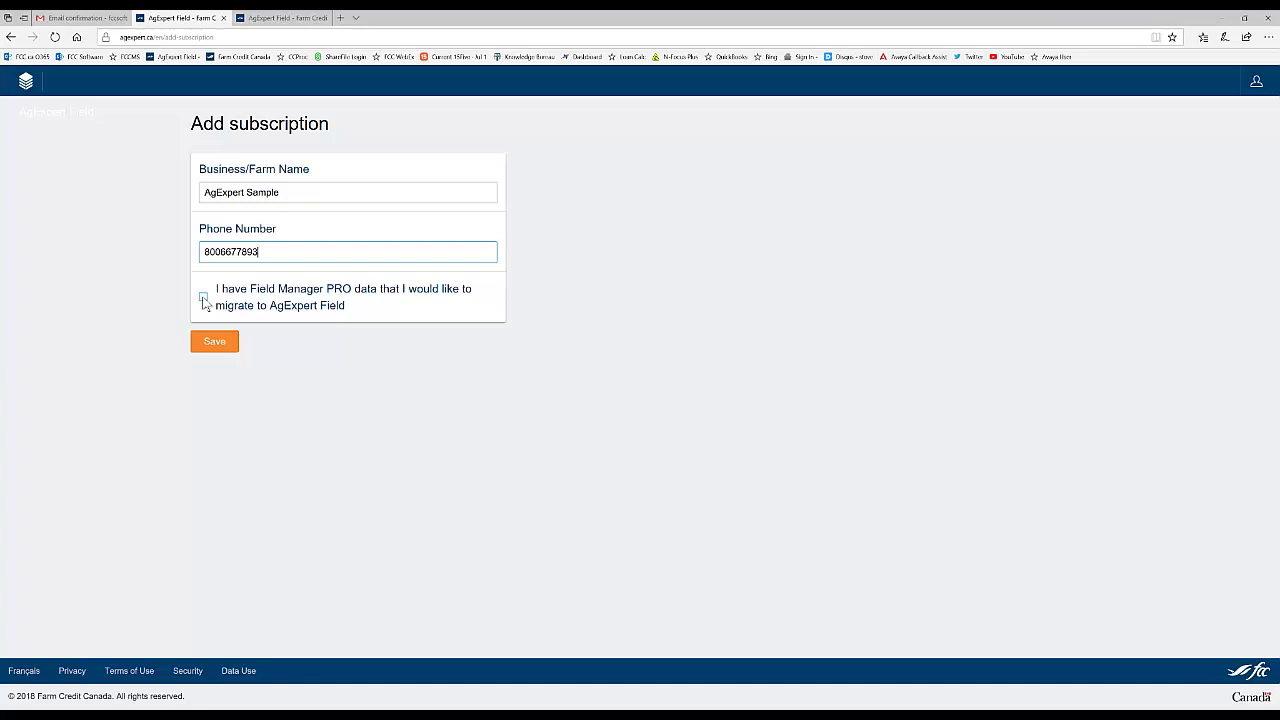
click(203, 297)
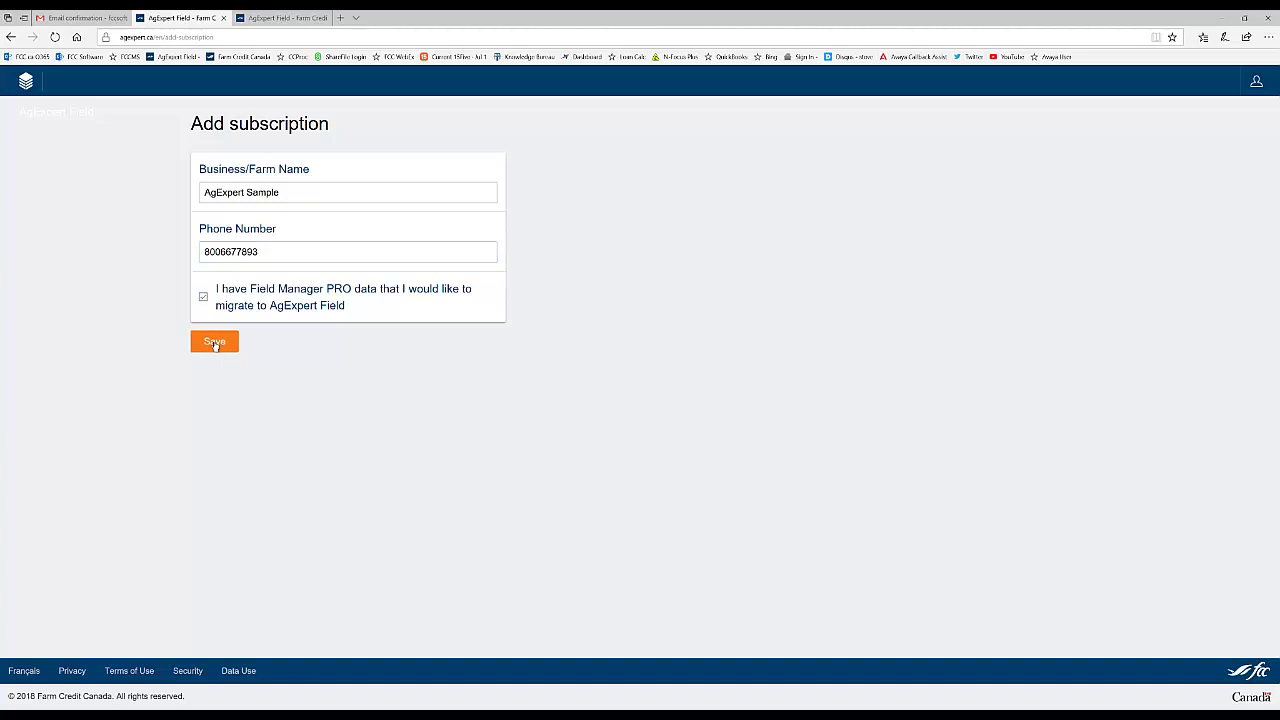
Step: Save the new subscription to bring up the Download Migration Tool page
click(214, 342)
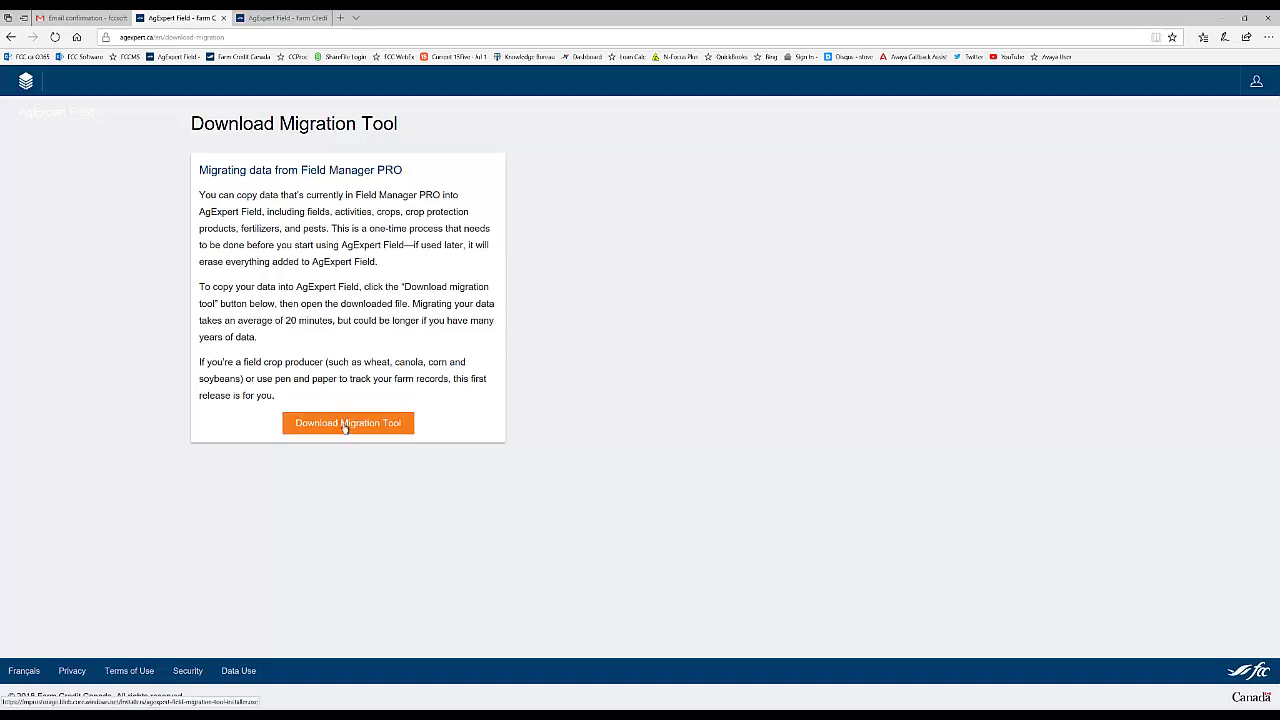
Step: Download, save and run the migration tool installer, which reports another version is installed
click(345, 424)
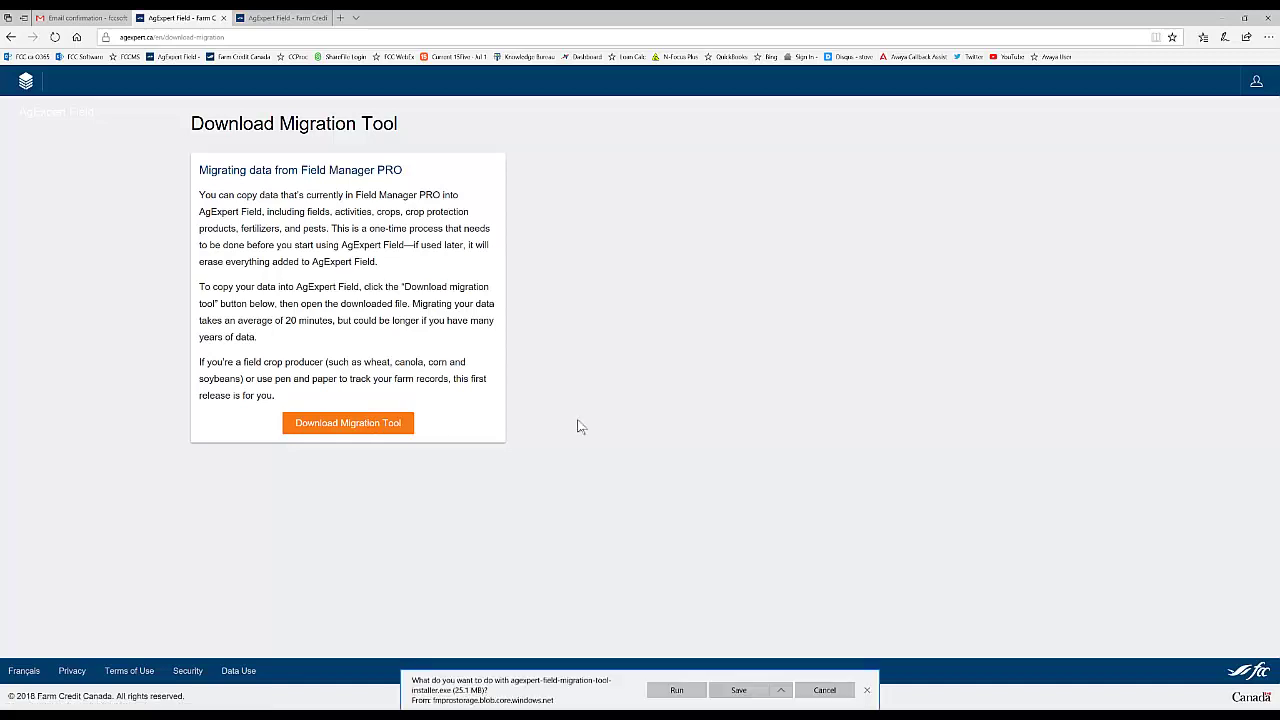
click(686, 697)
click(736, 686)
click(678, 690)
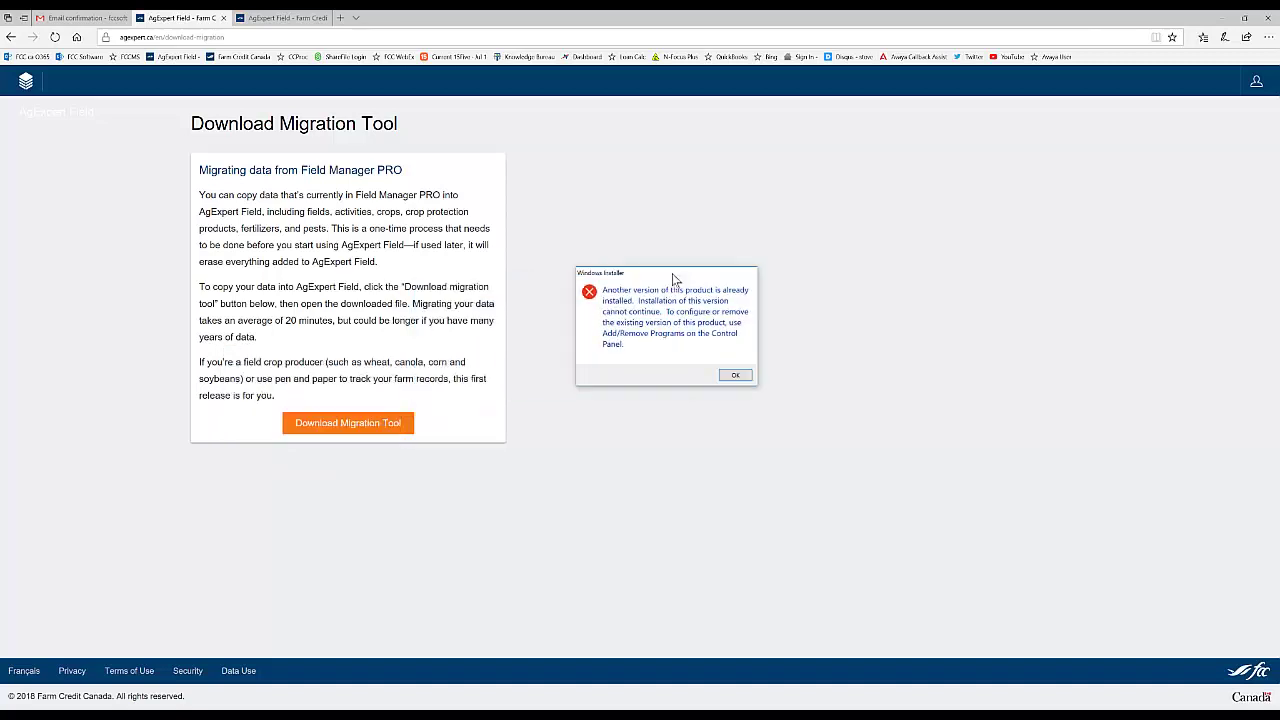
Step: Dismiss the installer error, move Edge aside, and launch the Migration Tool desktop shortcut
click(735, 375)
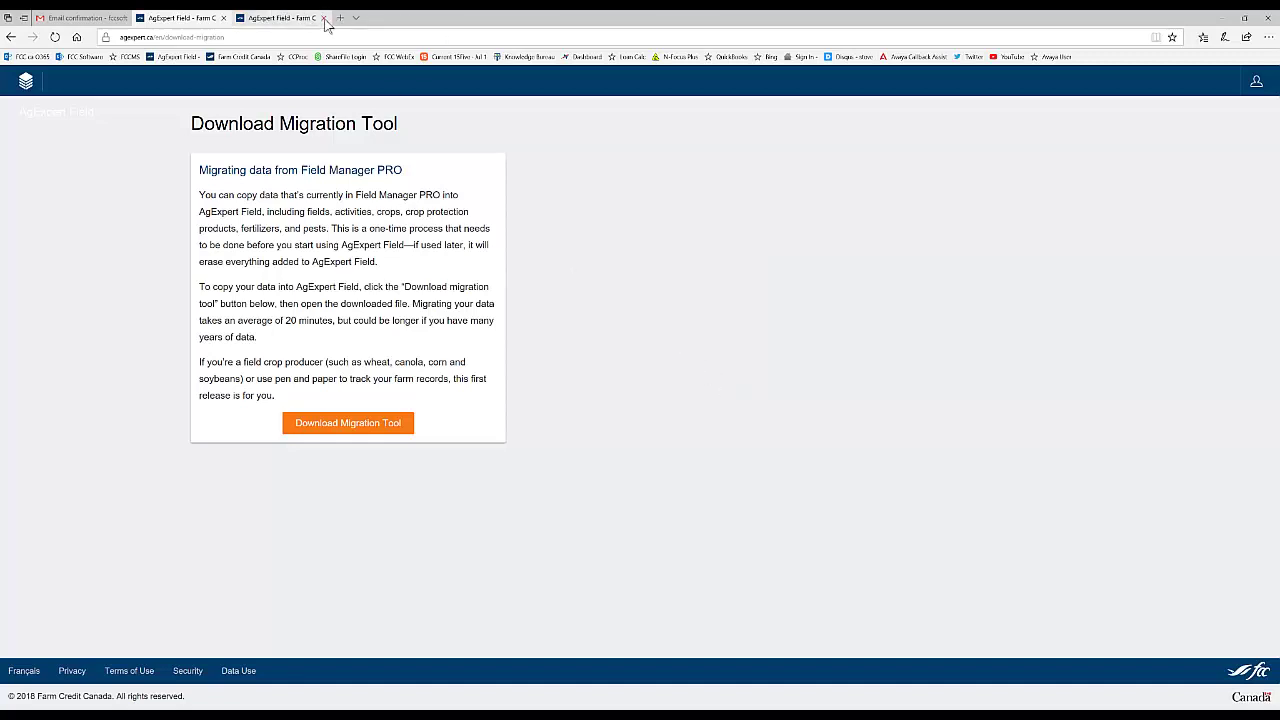
click(322, 18)
double_click(430, 22)
drag(450, 28, 571, 22)
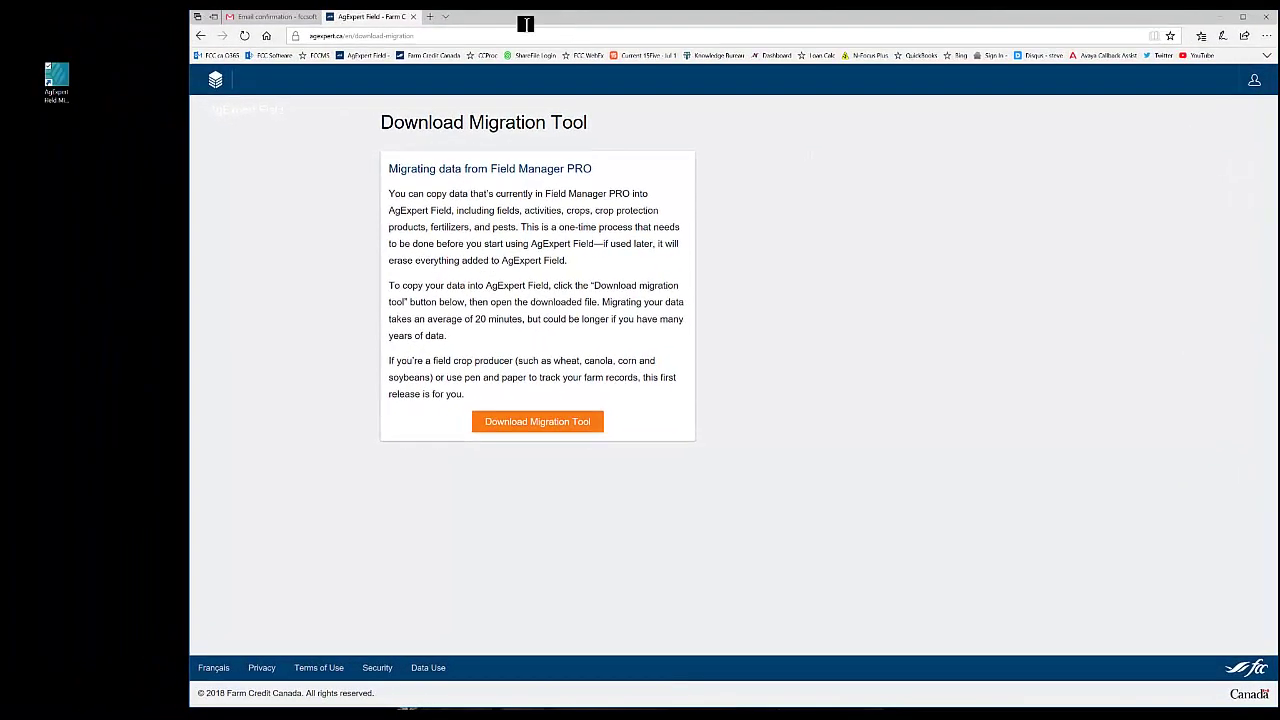
click(57, 88)
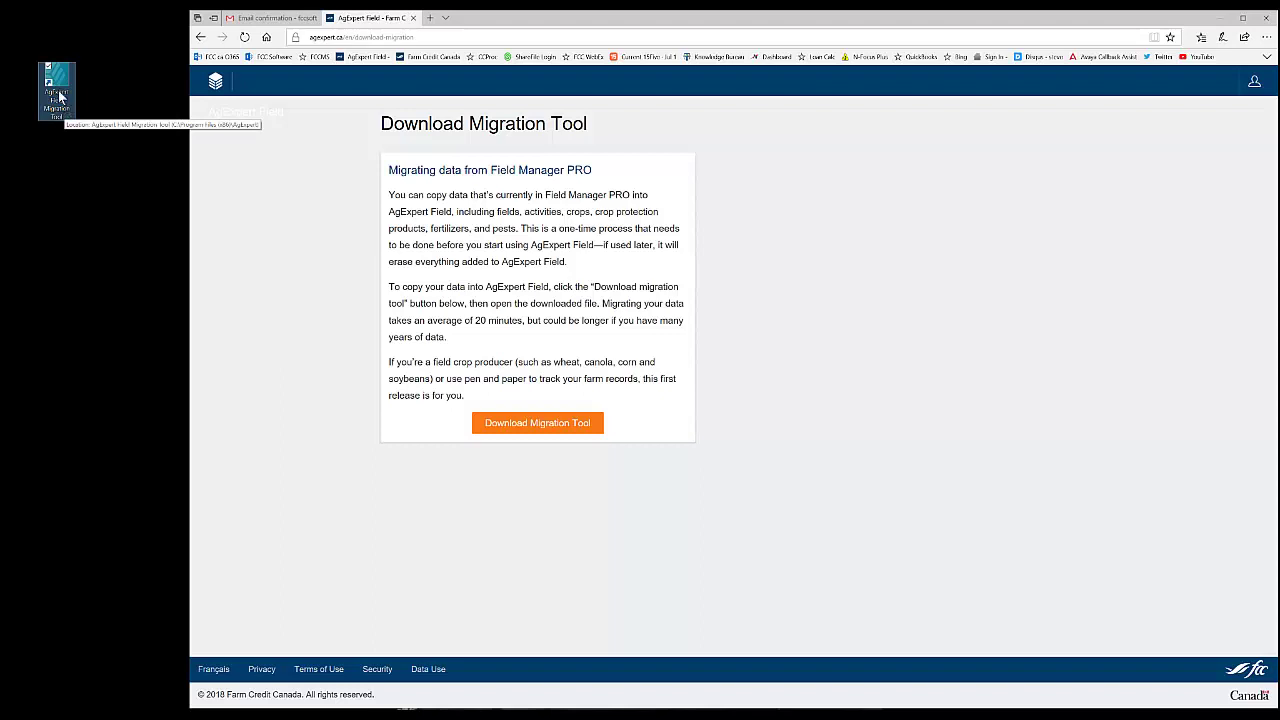
double_click(53, 98)
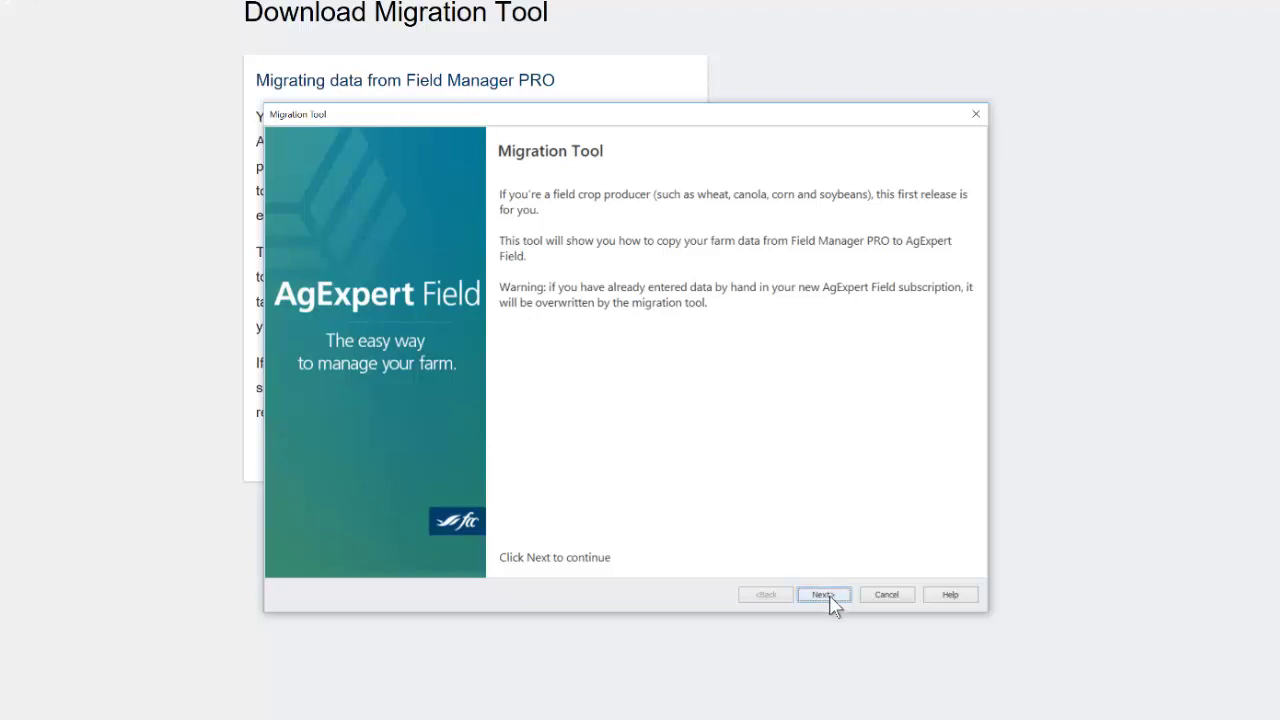
Step: Sign into the AgExpert account with its e-mail and password, then continue to data-file selection
click(822, 595)
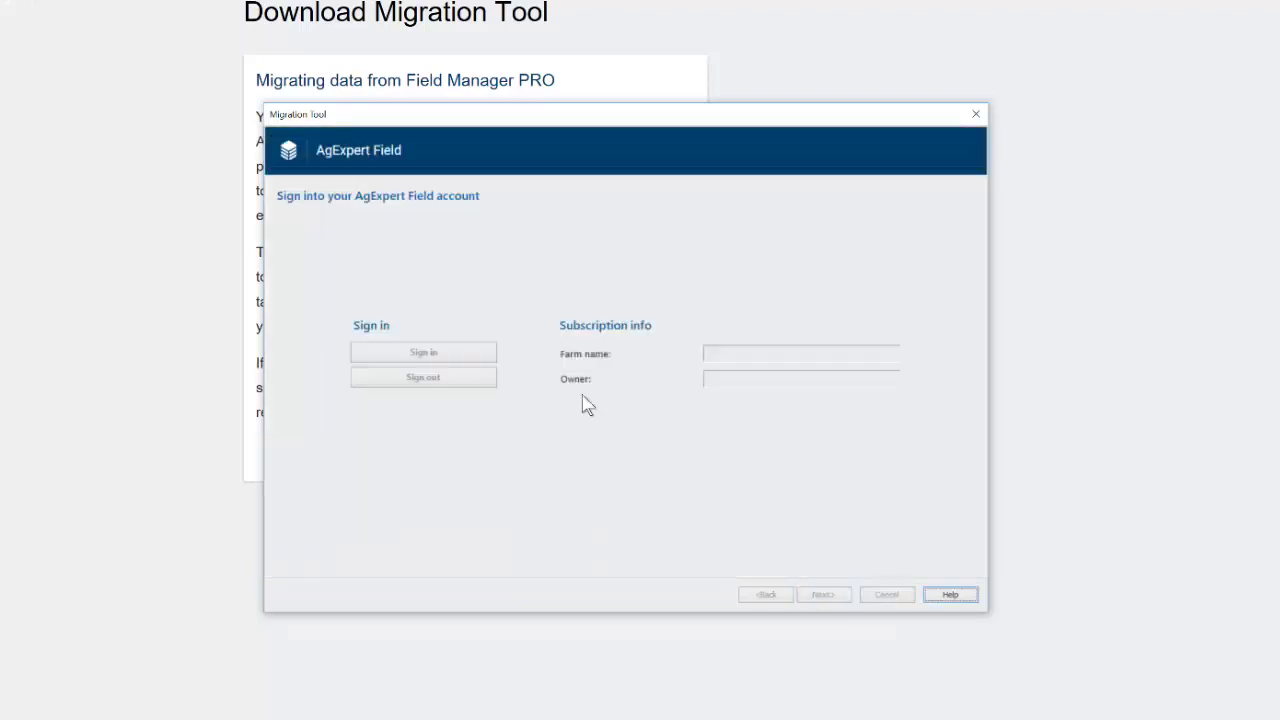
click(421, 356)
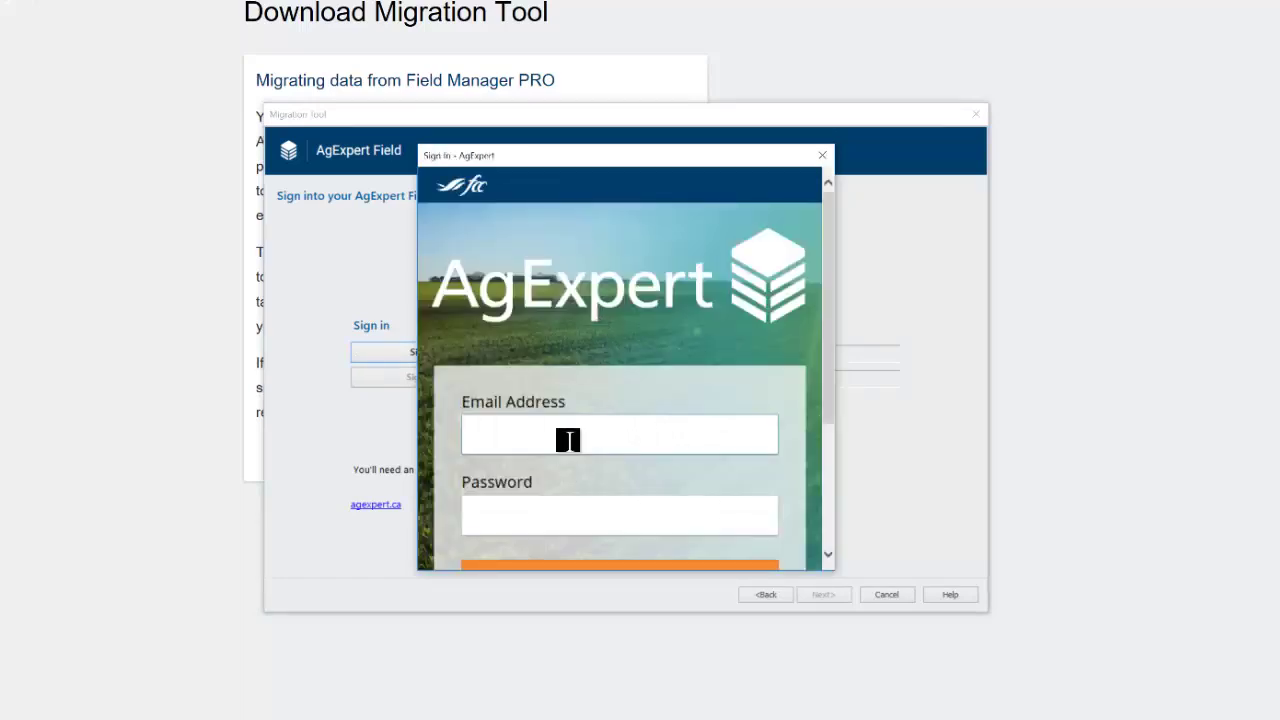
click(566, 426)
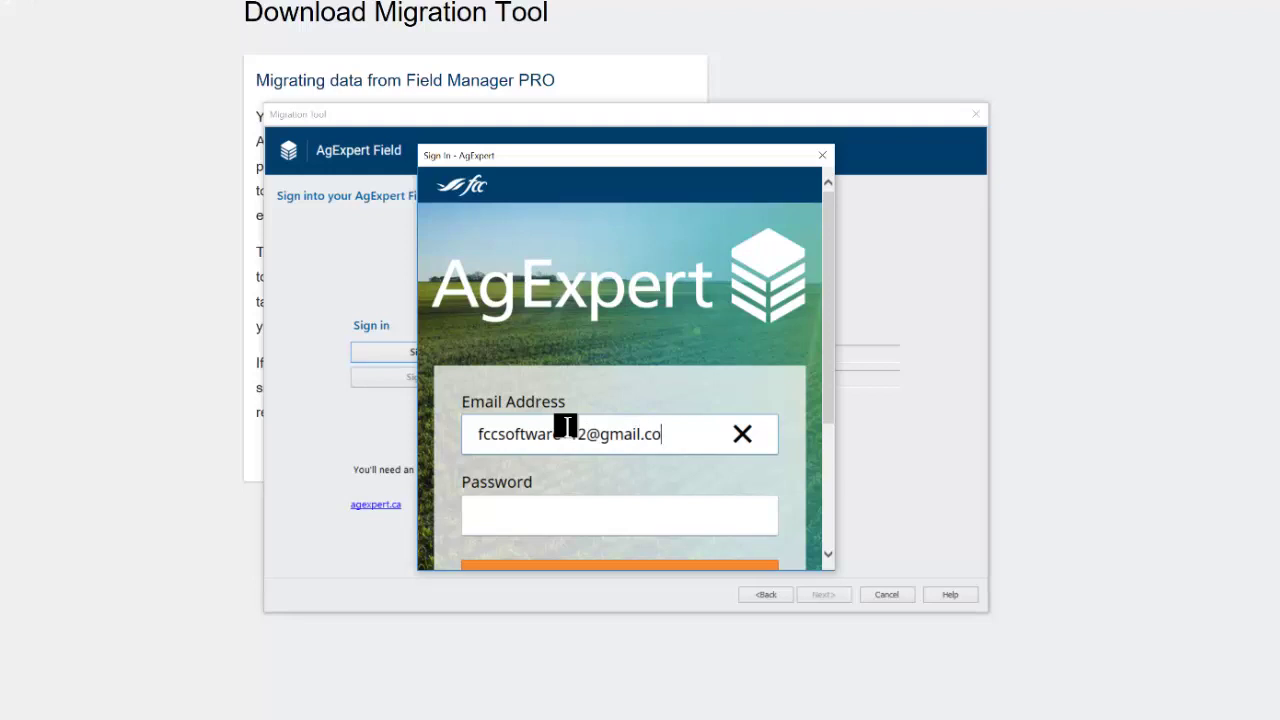
key(Tab)
text(••••••••)
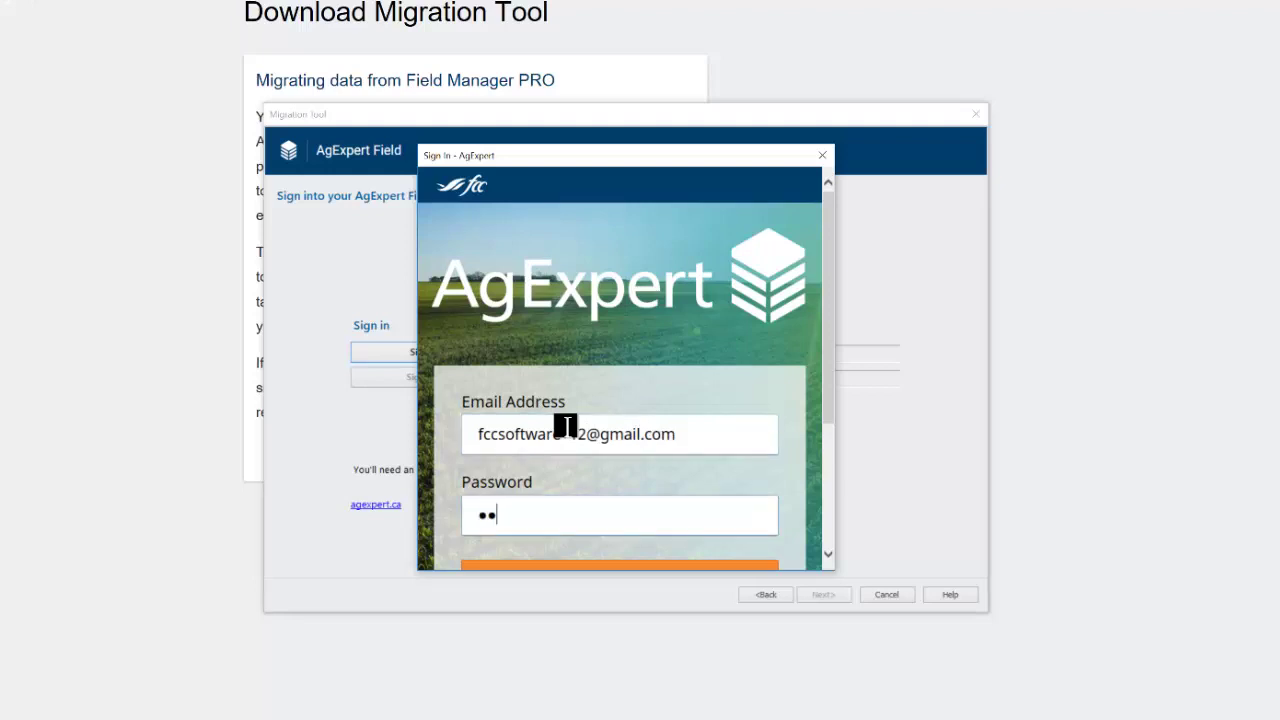
text(•••)
scroll(566, 426, down, 3)
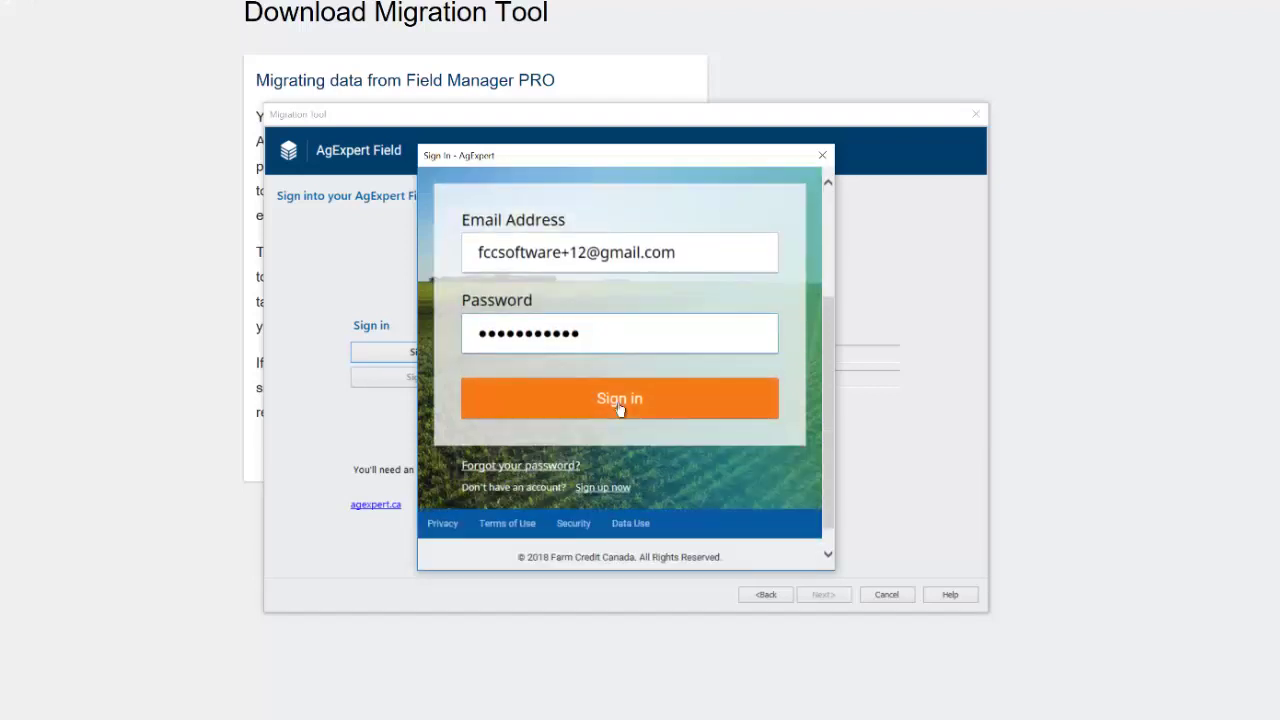
click(617, 400)
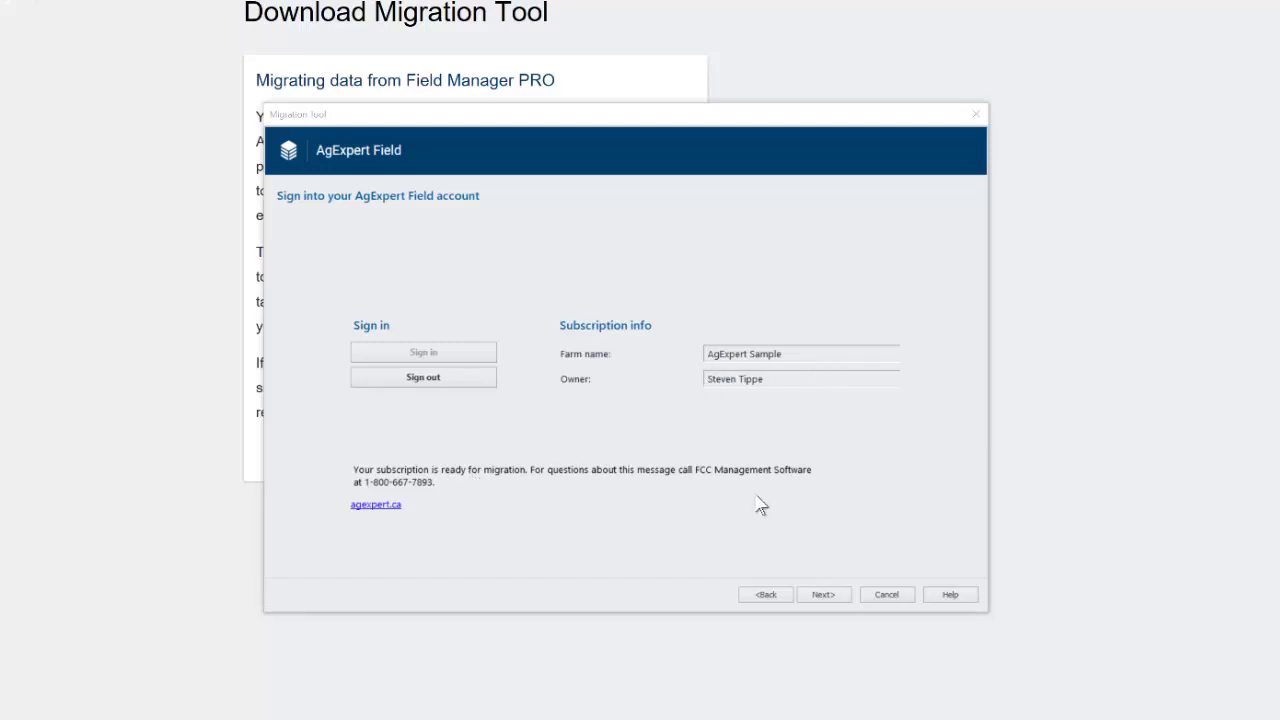
click(822, 594)
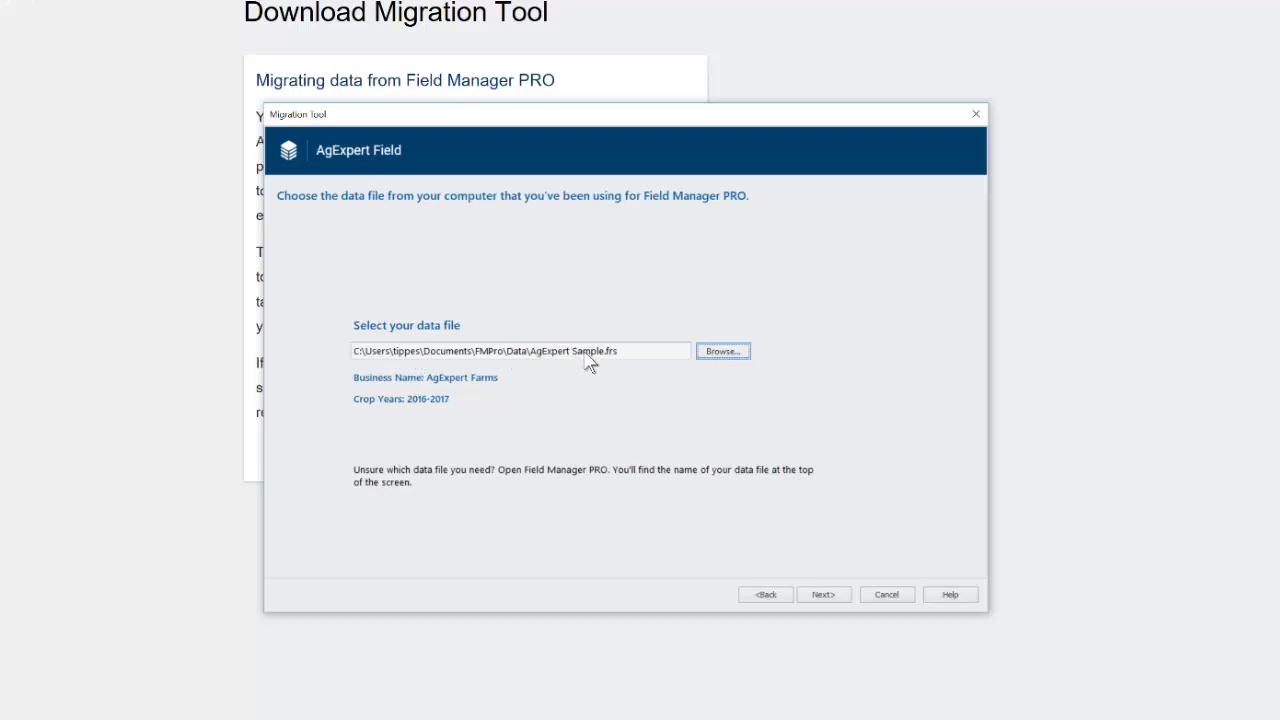
Step: Browse to Documents\FMPro\Data and pick AgExpert Sample.frs as the file to migrate
click(724, 354)
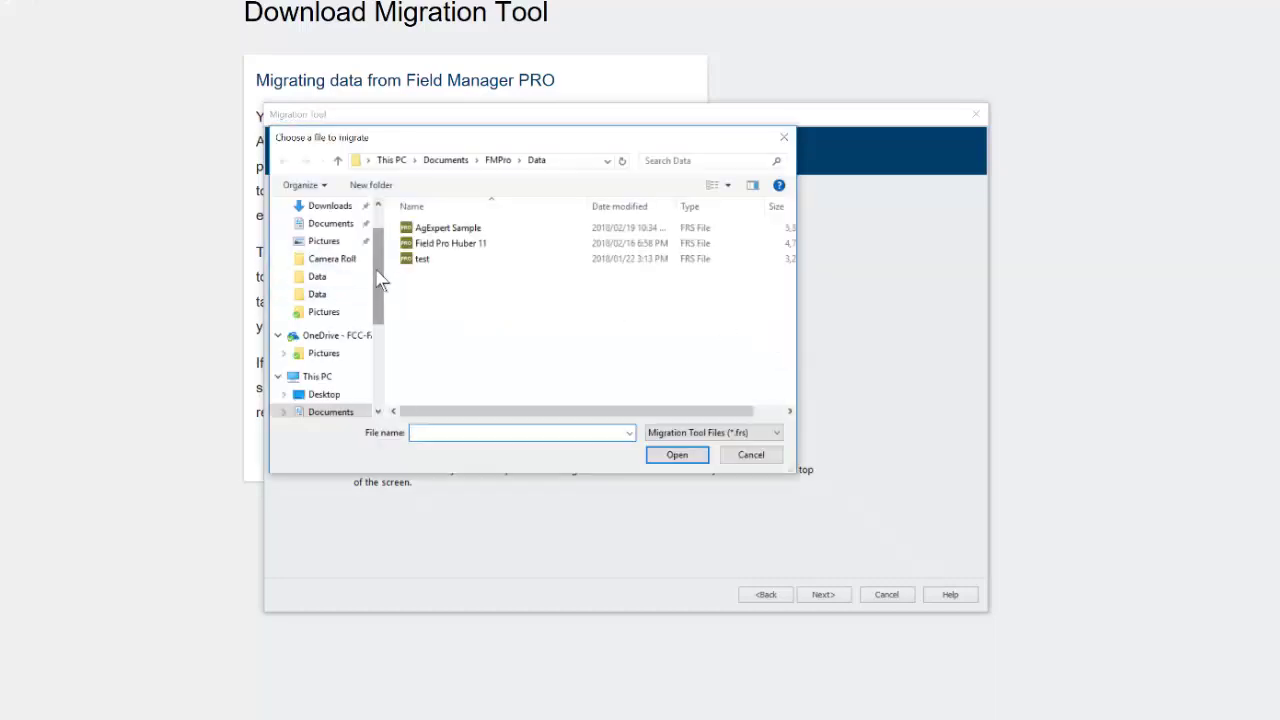
scroll(376, 250, up, 3)
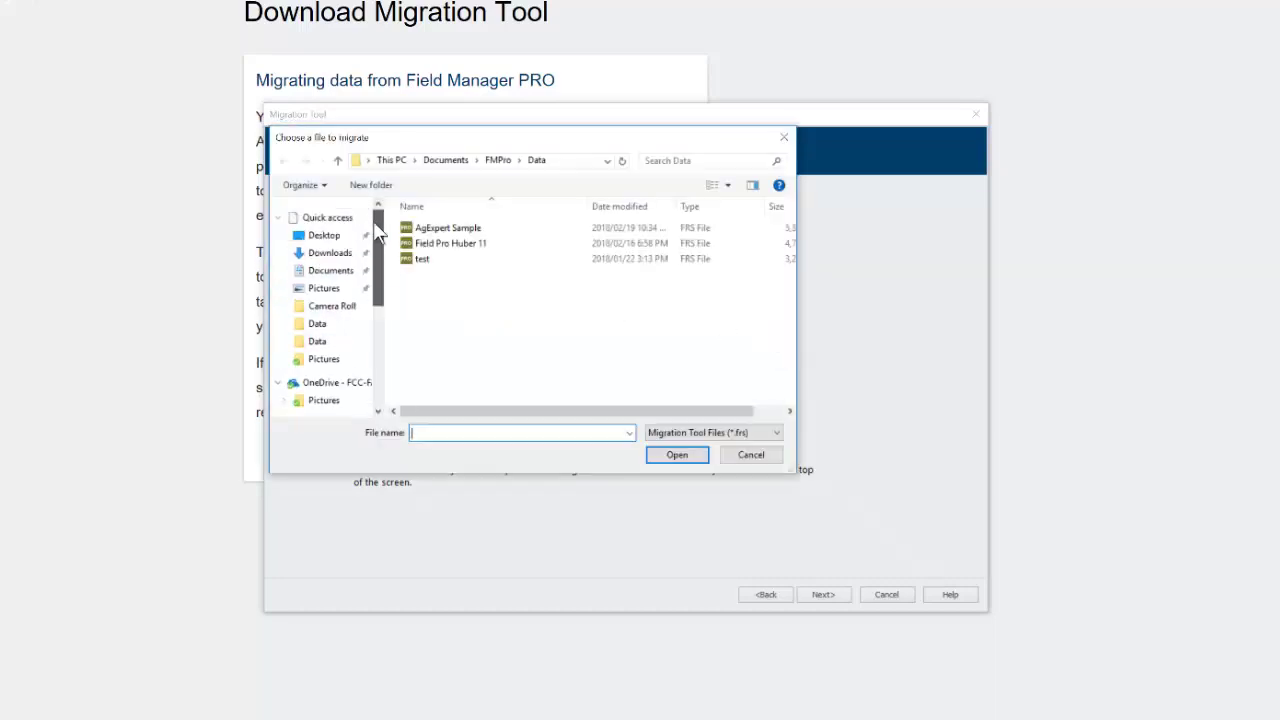
click(326, 274)
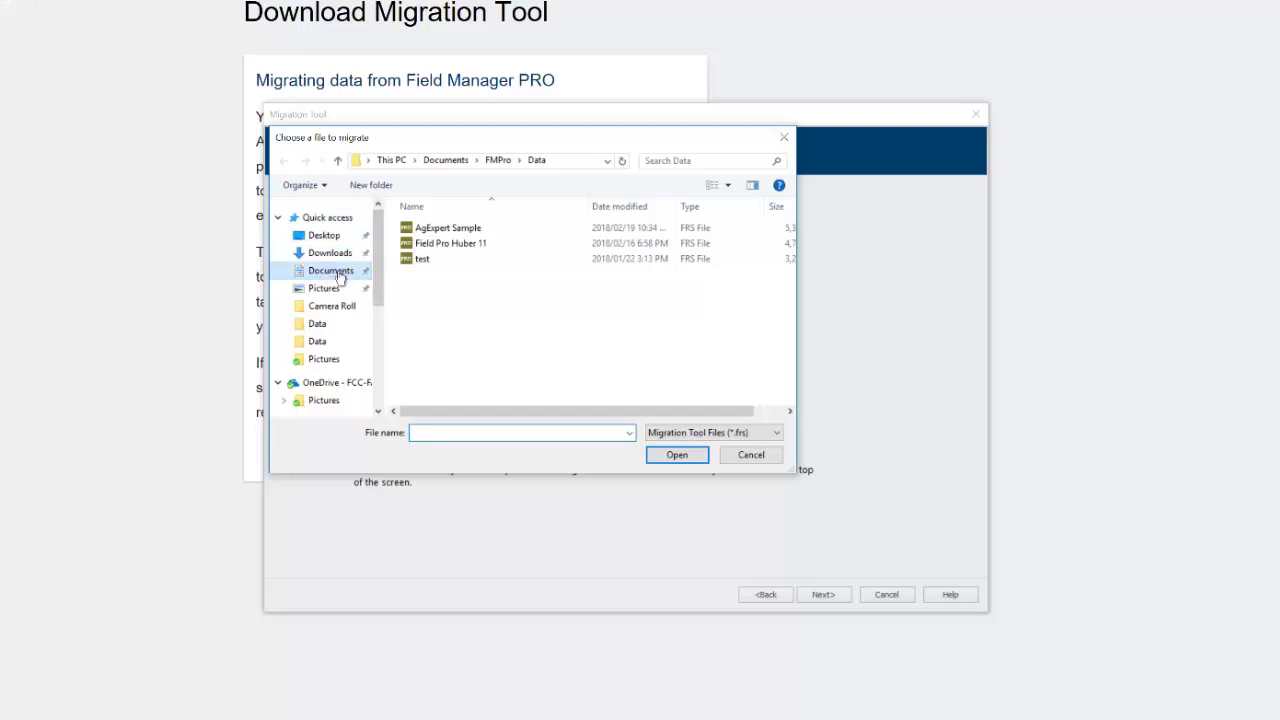
click(440, 290)
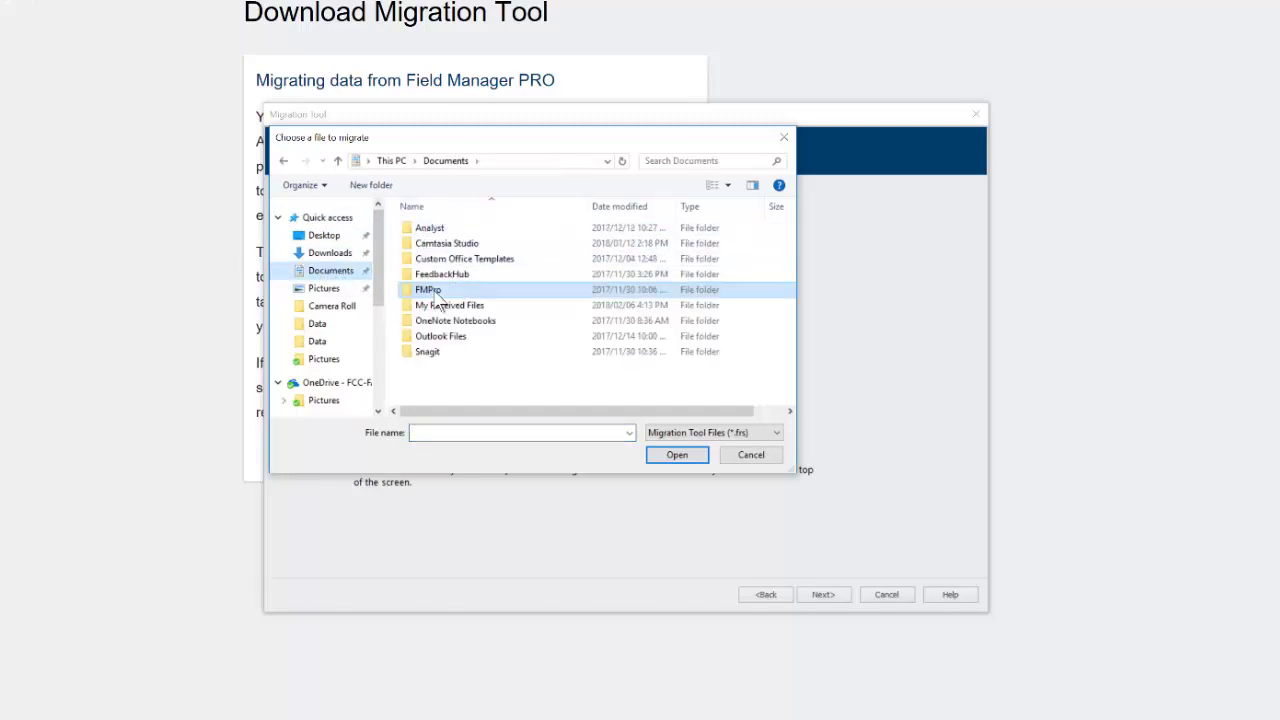
double_click(487, 290)
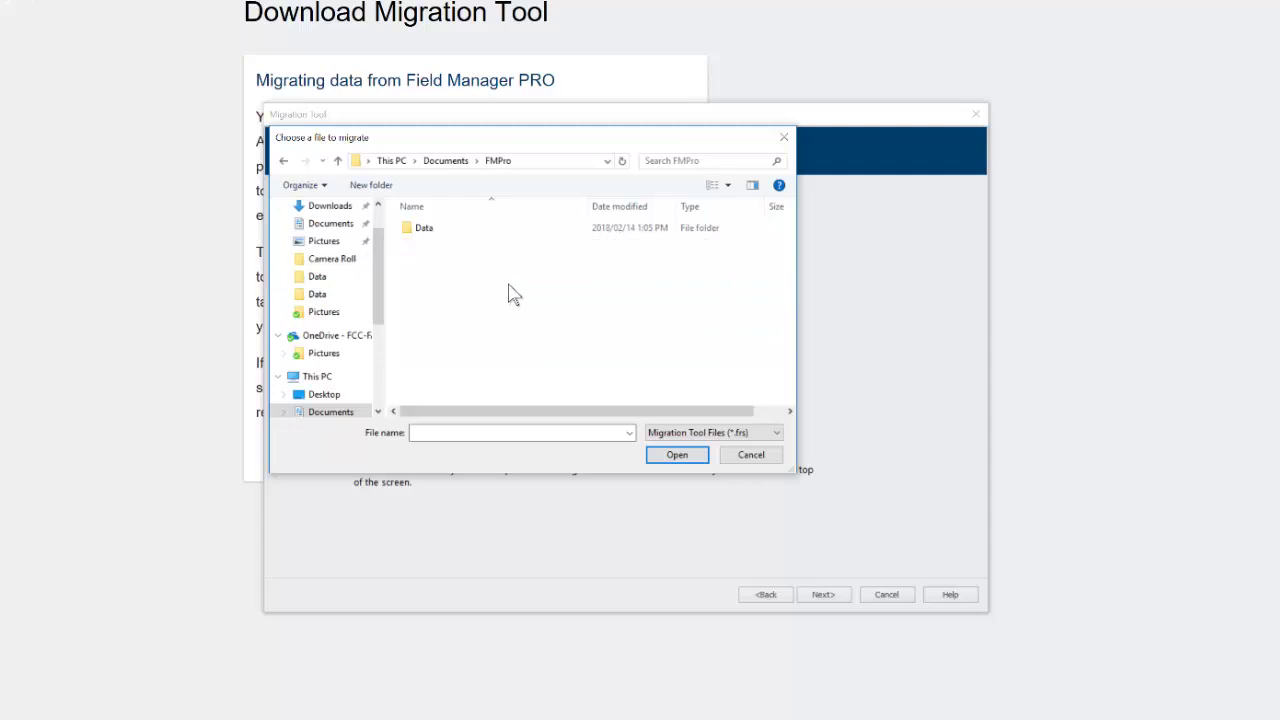
double_click(426, 230)
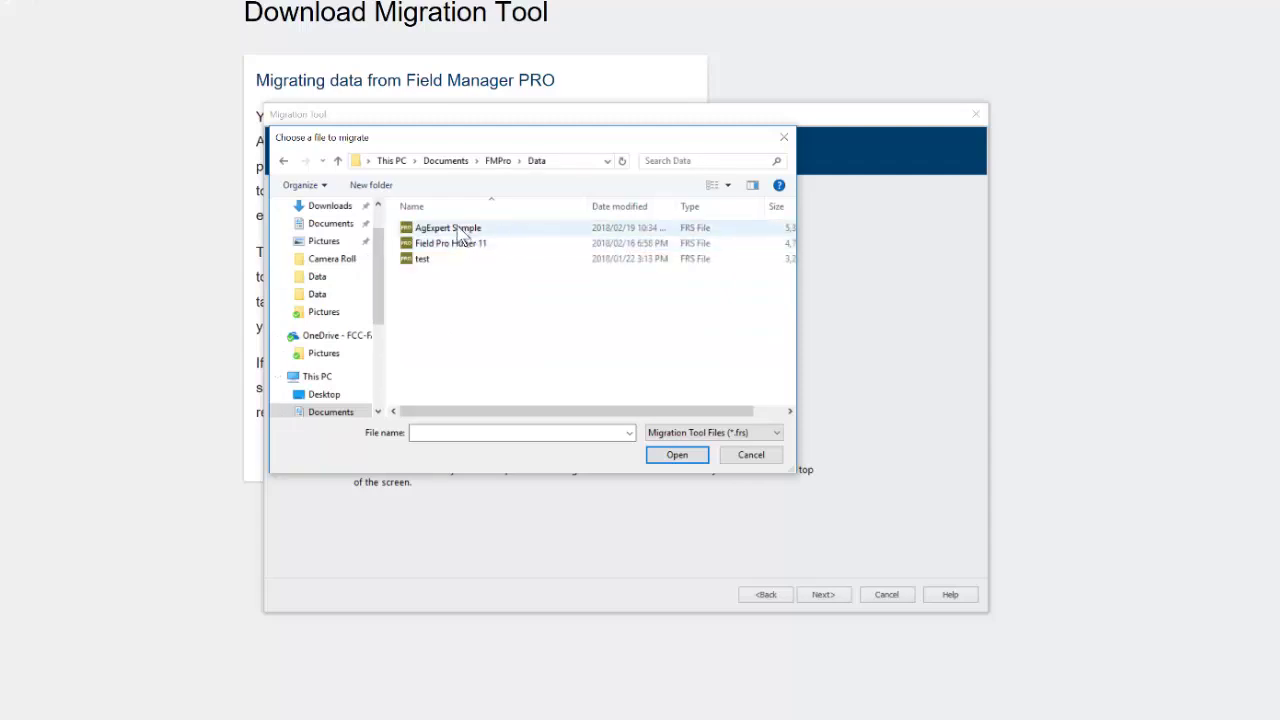
click(462, 229)
click(677, 455)
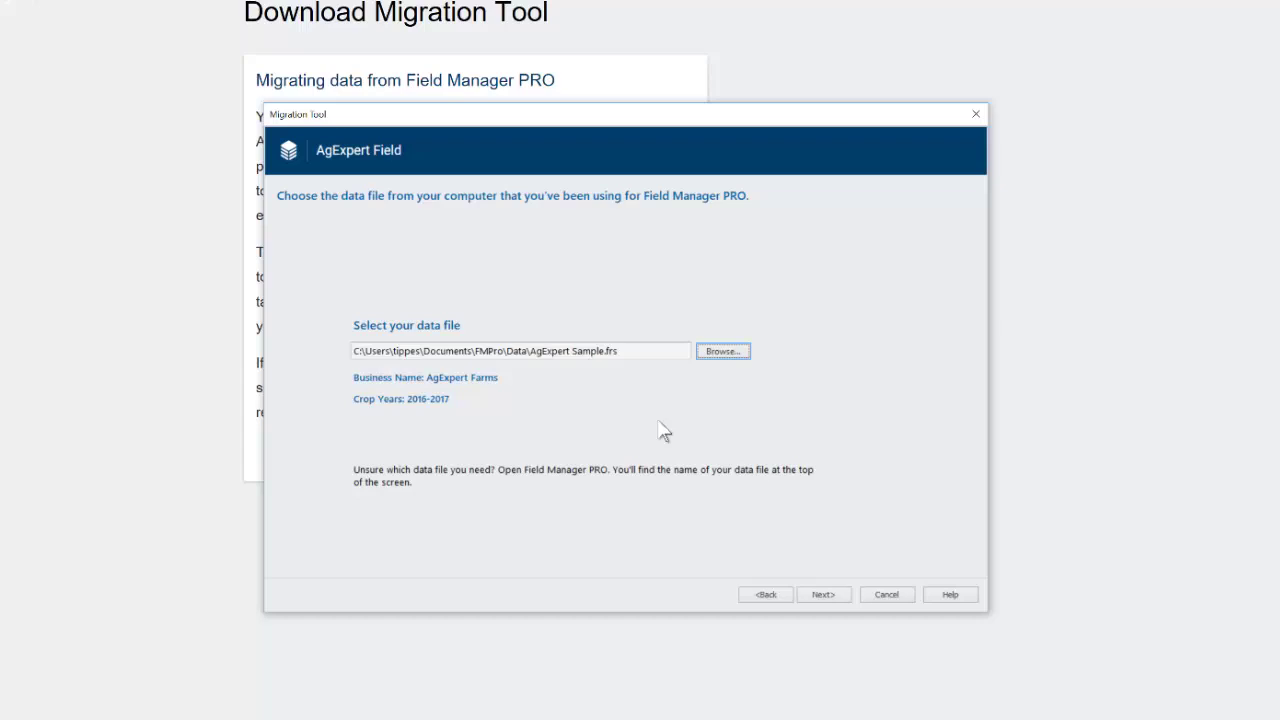
Step: Advance to seed matching and review suggested matches for Blueberry, RoundUp Ready Soybeans, Wheat - Winter and Wild Rye
click(824, 598)
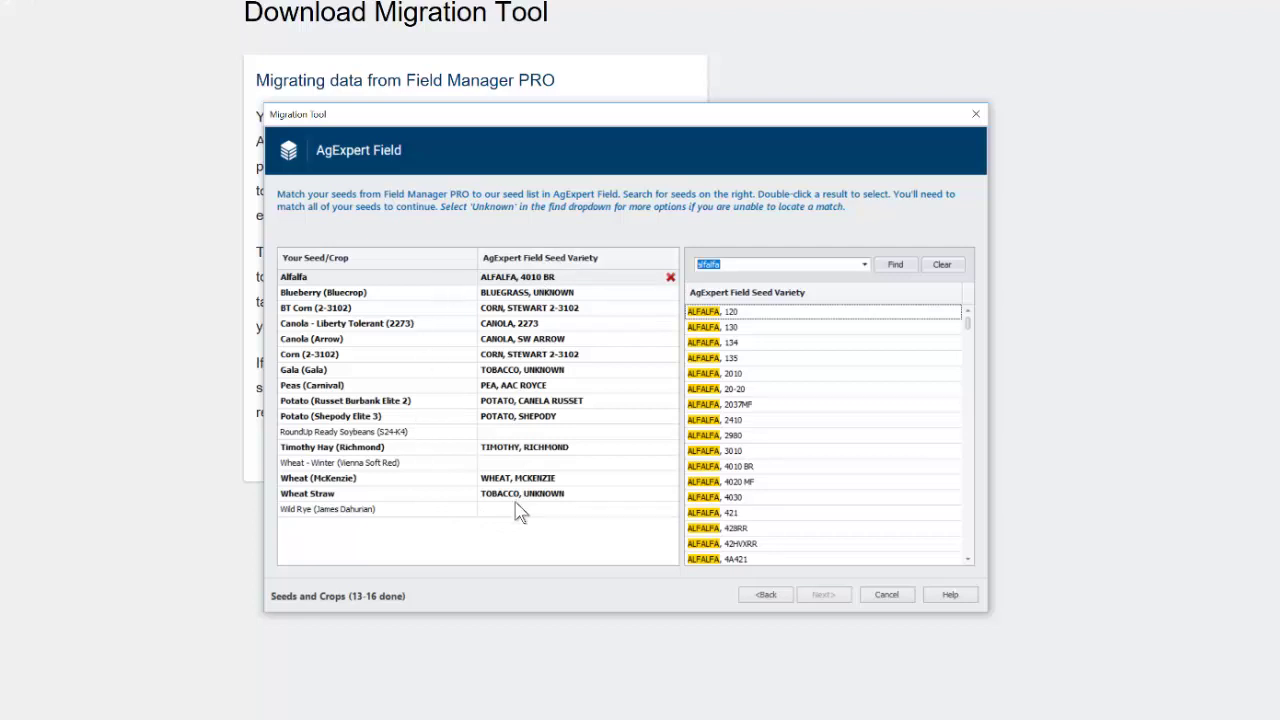
click(360, 293)
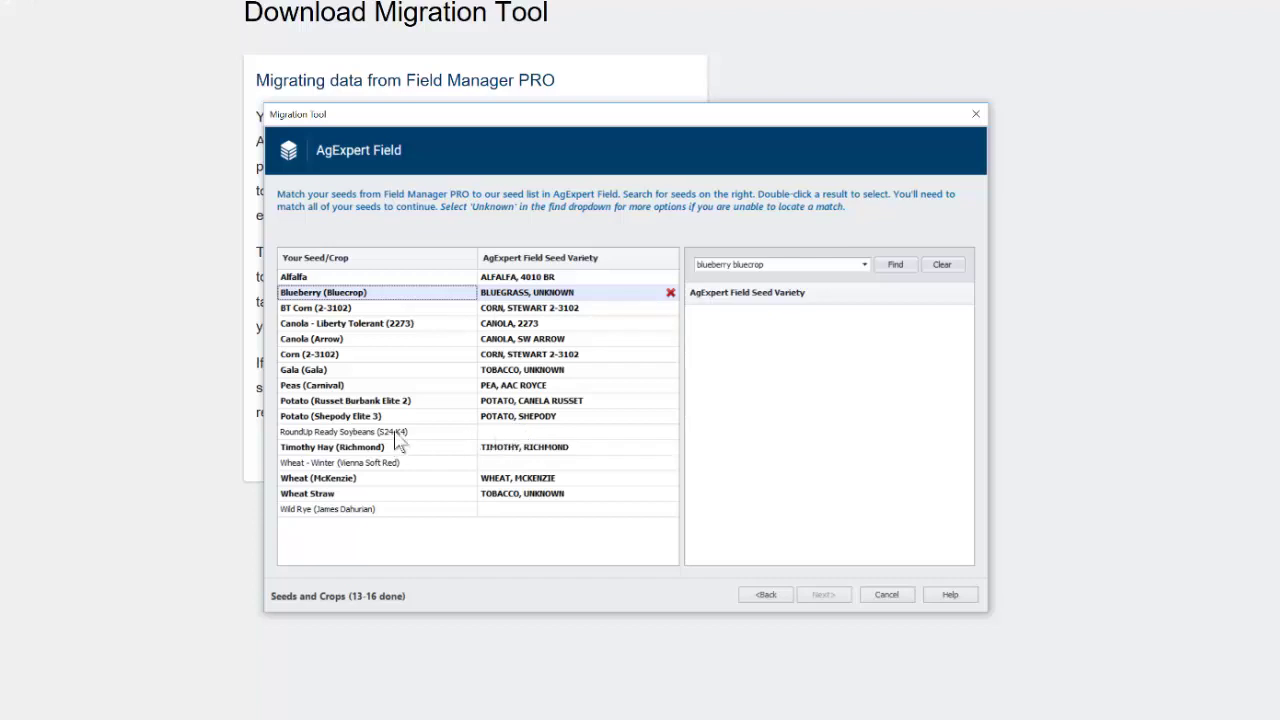
click(528, 433)
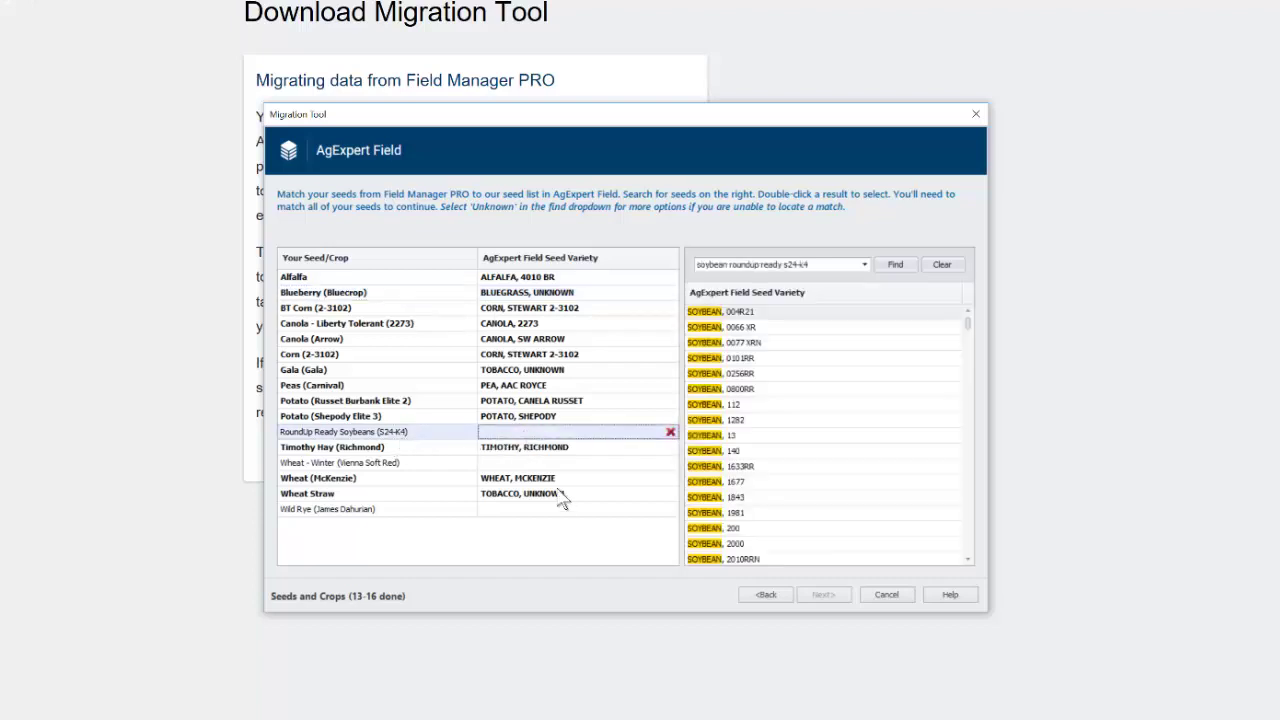
click(530, 463)
click(518, 509)
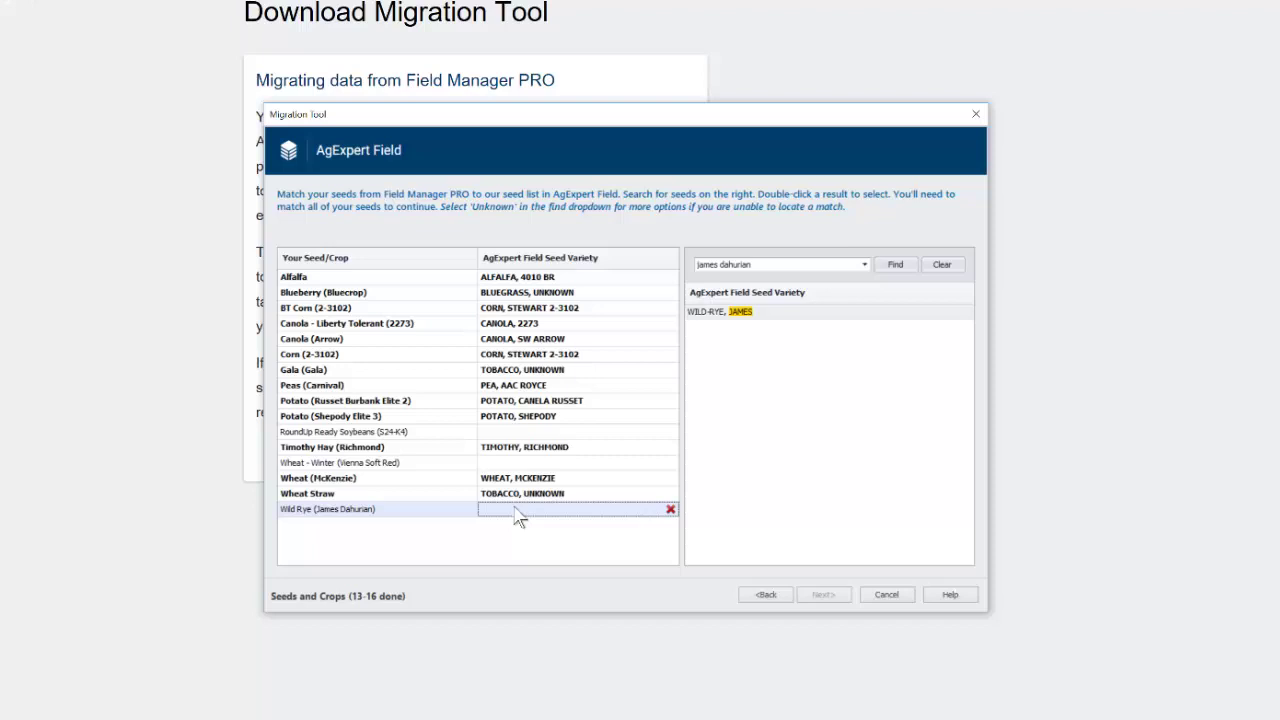
click(516, 432)
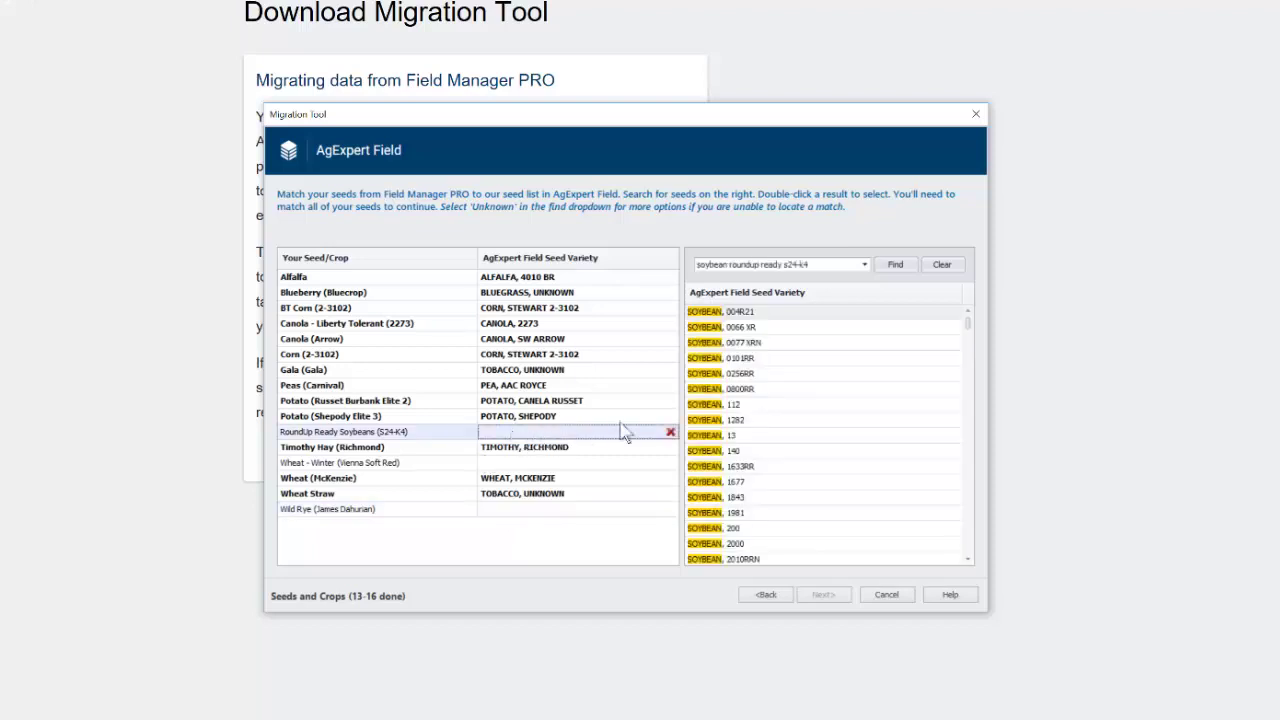
drag(790, 266, 621, 272)
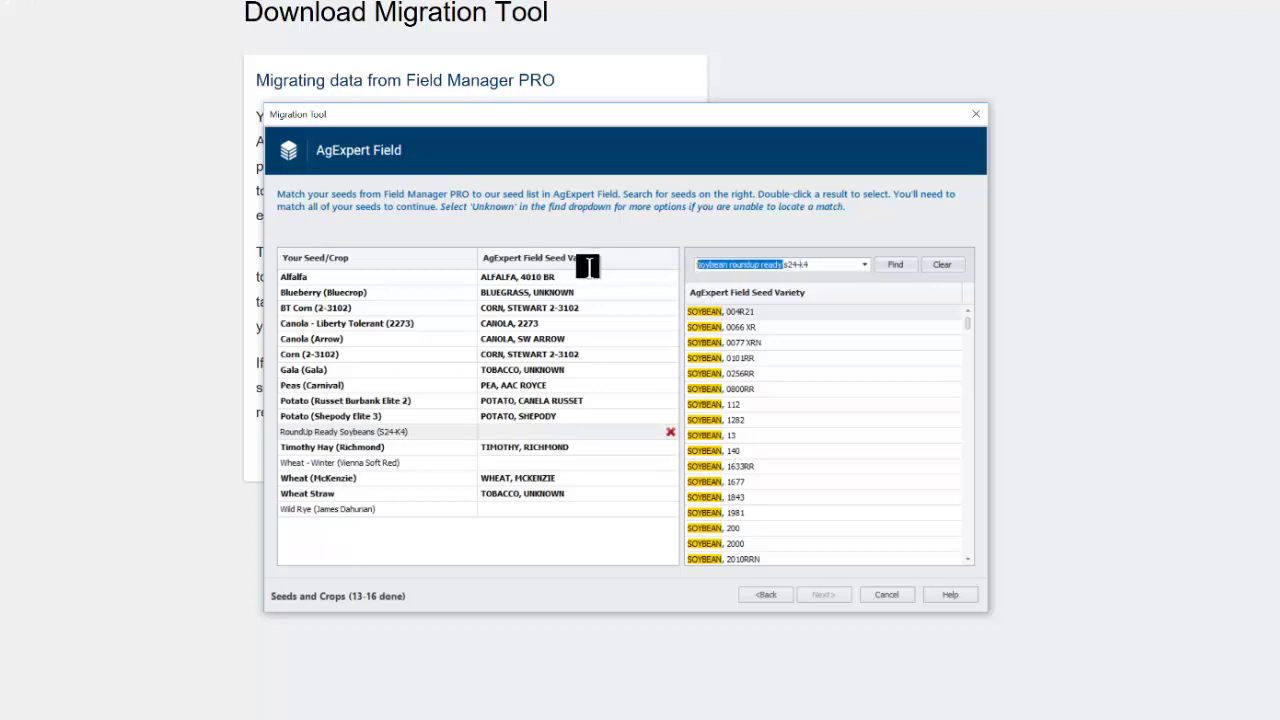
Step: Search the seed varieties for '24-' to find the S 24-K4 soybean
key(BackSpace)
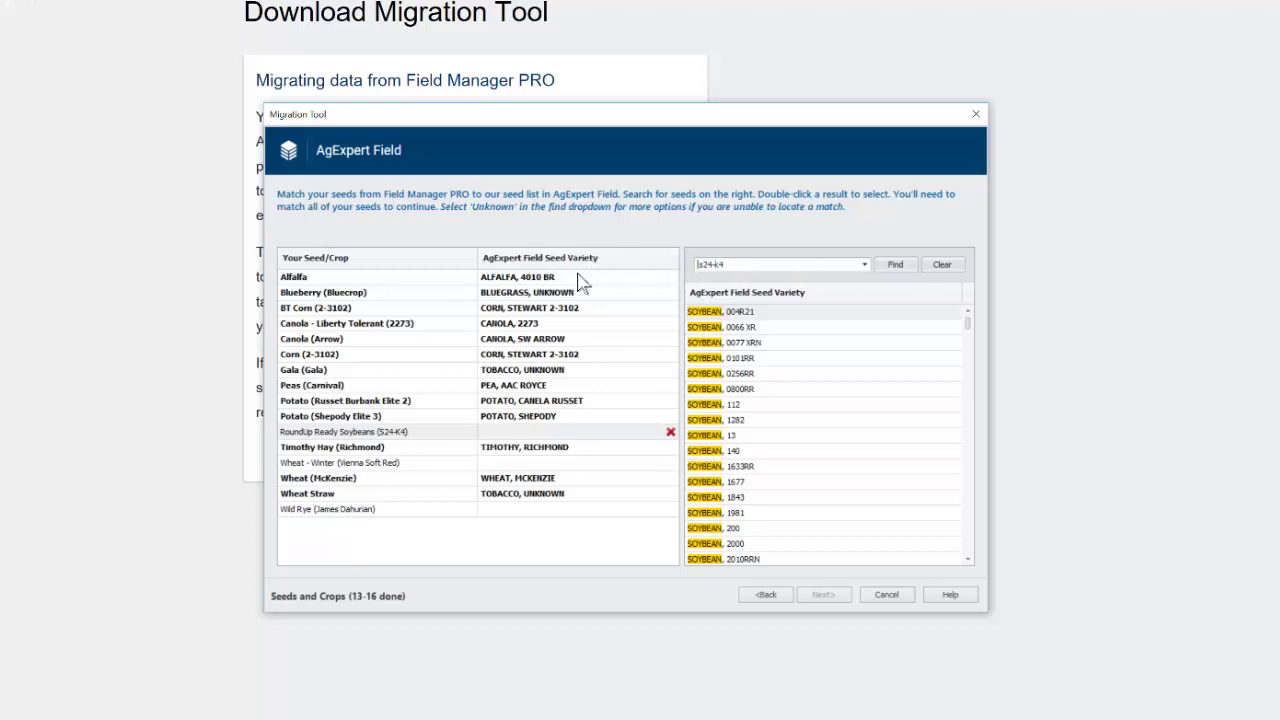
key(Return)
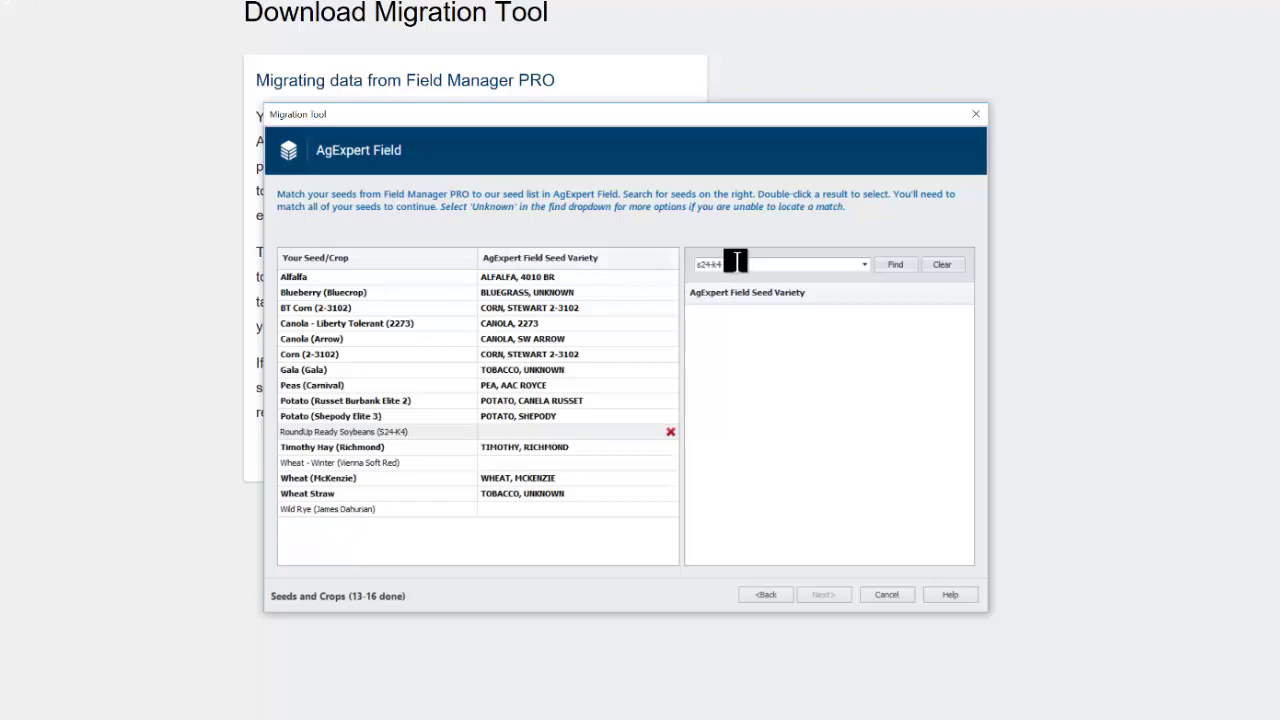
drag(735, 260, 663, 261)
text(24-)
key(Return)
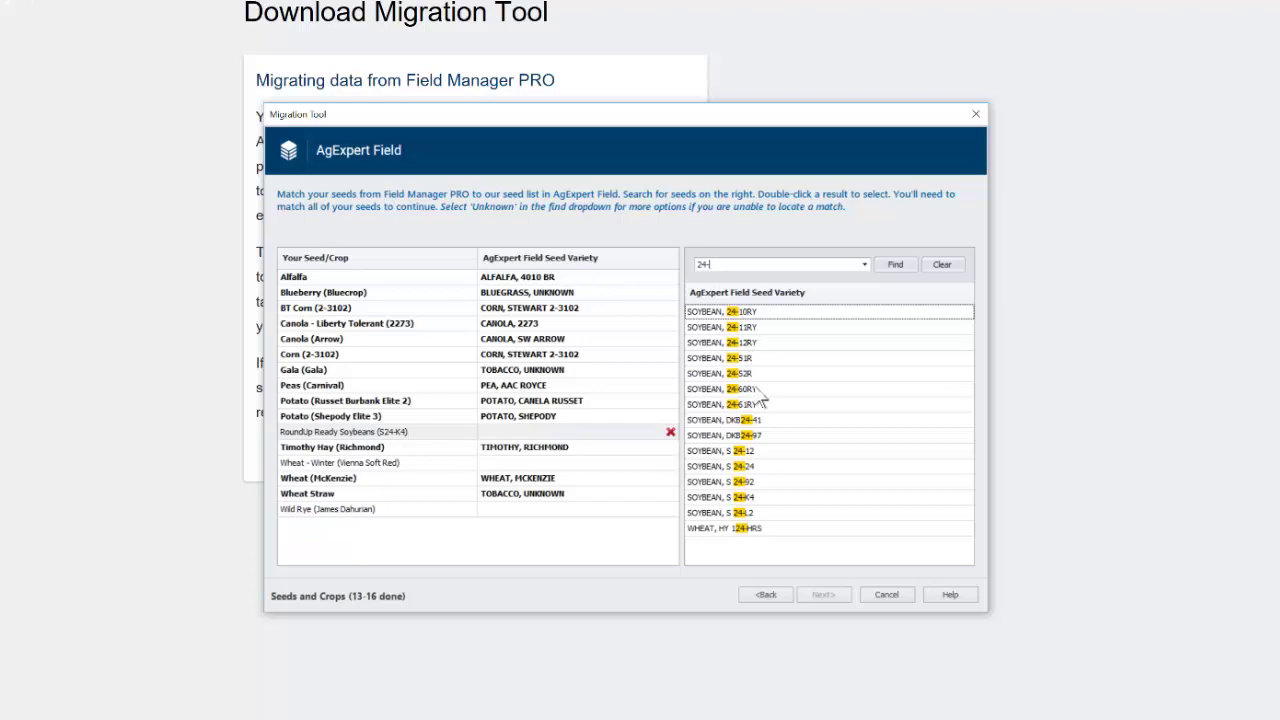
Step: Match RoundUp Ready Soybeans to SOYBEAN, S 24-K4, winter wheat to WHEAT, VIENNA, and Wild Rye to WILD-RYE
click(749, 498)
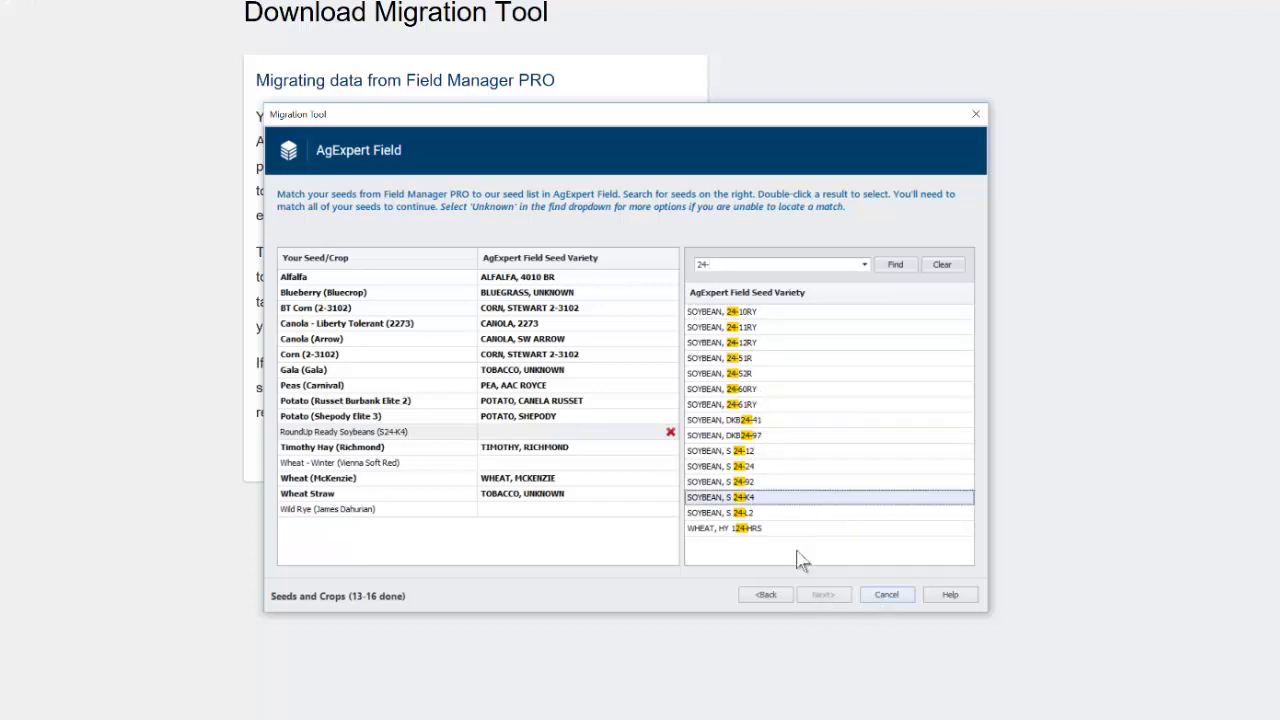
double_click(756, 498)
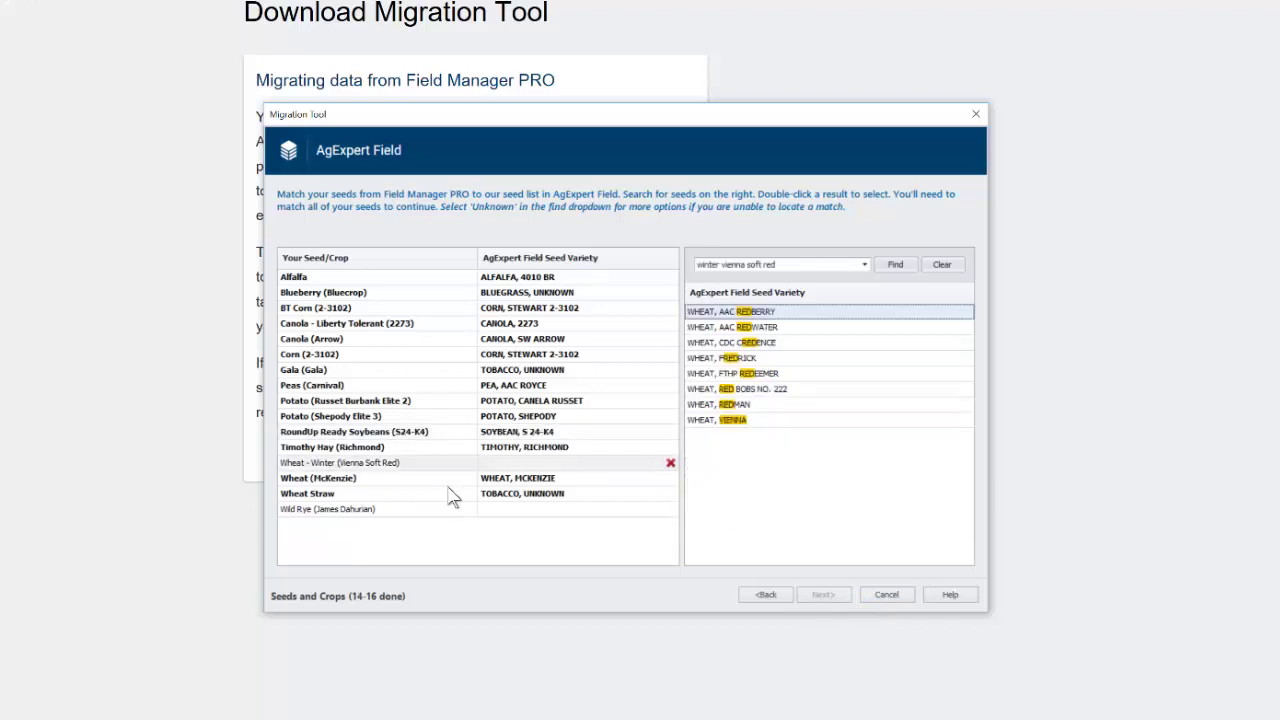
double_click(740, 422)
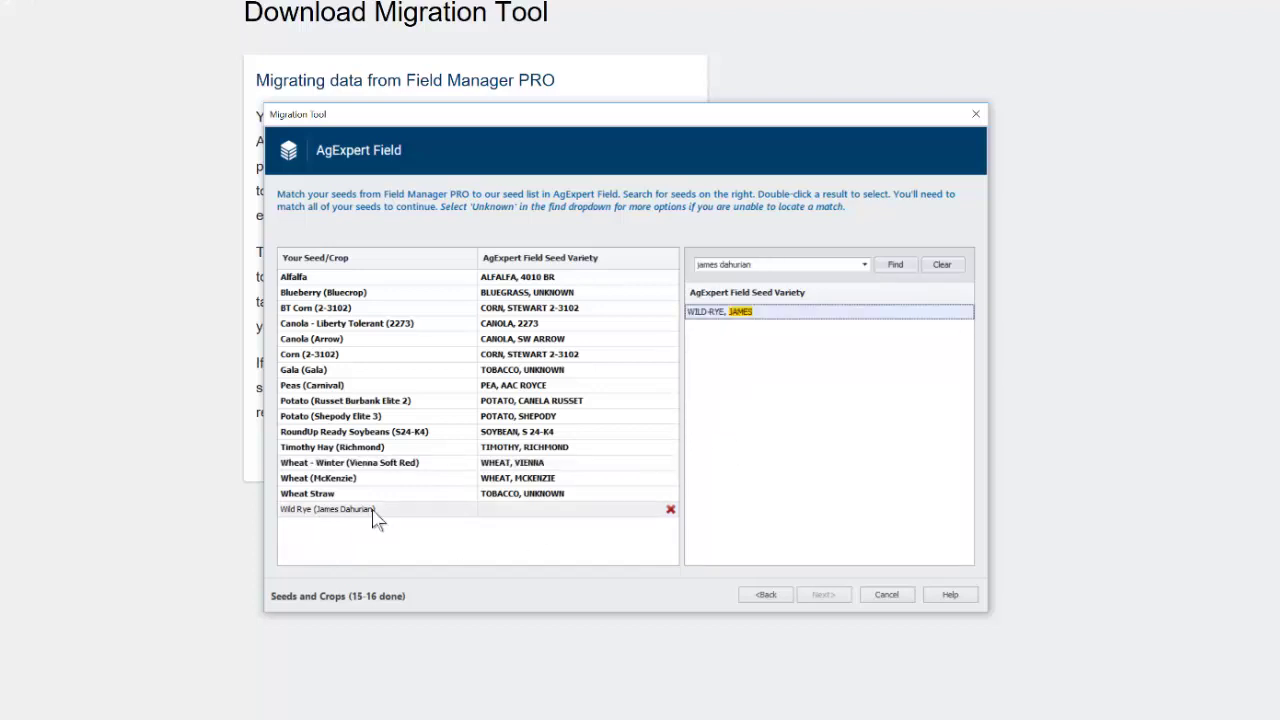
double_click(722, 313)
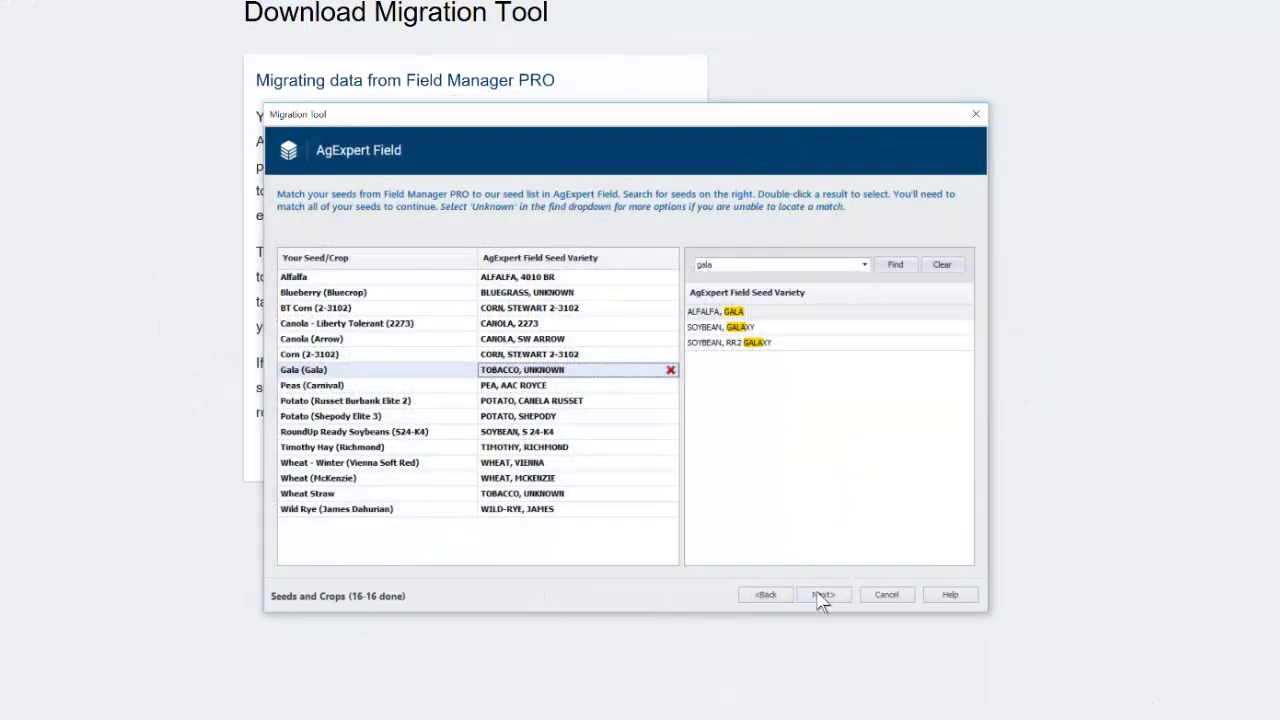
Step: On the crop protection page, search 'maxi' and match Maxime to Maxim XL Seed Treatment
click(824, 597)
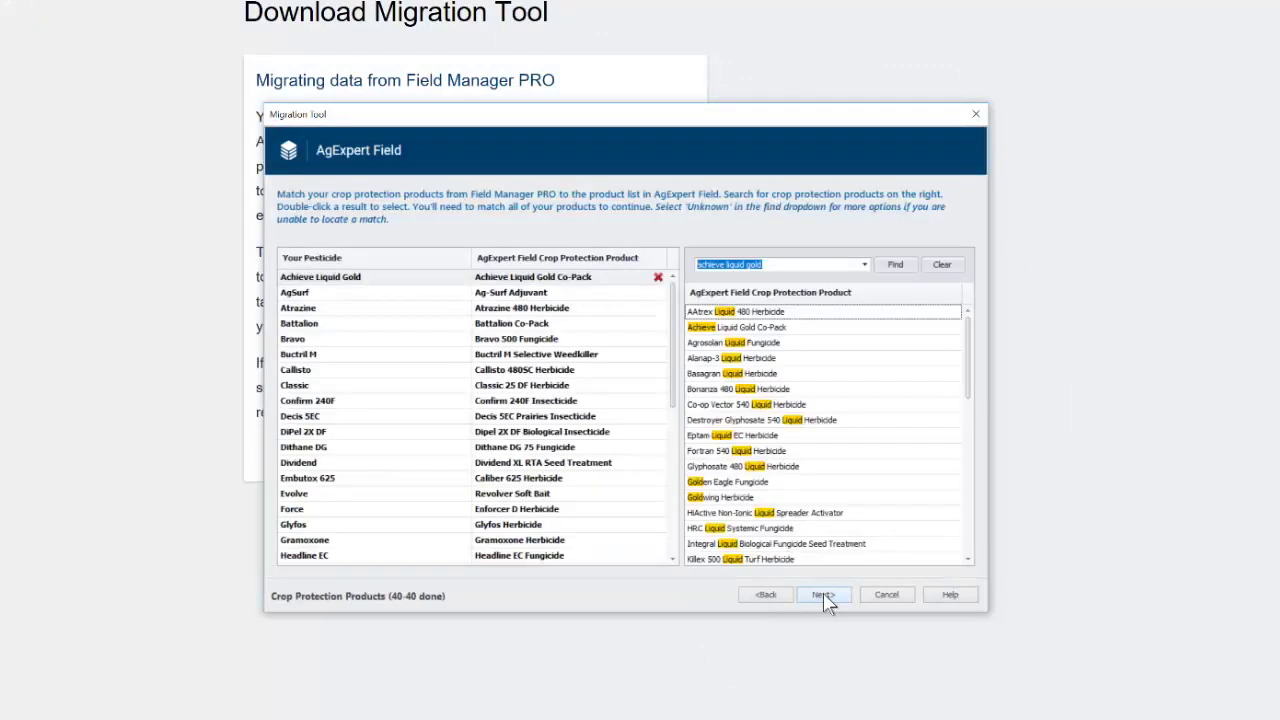
drag(675, 300, 666, 377)
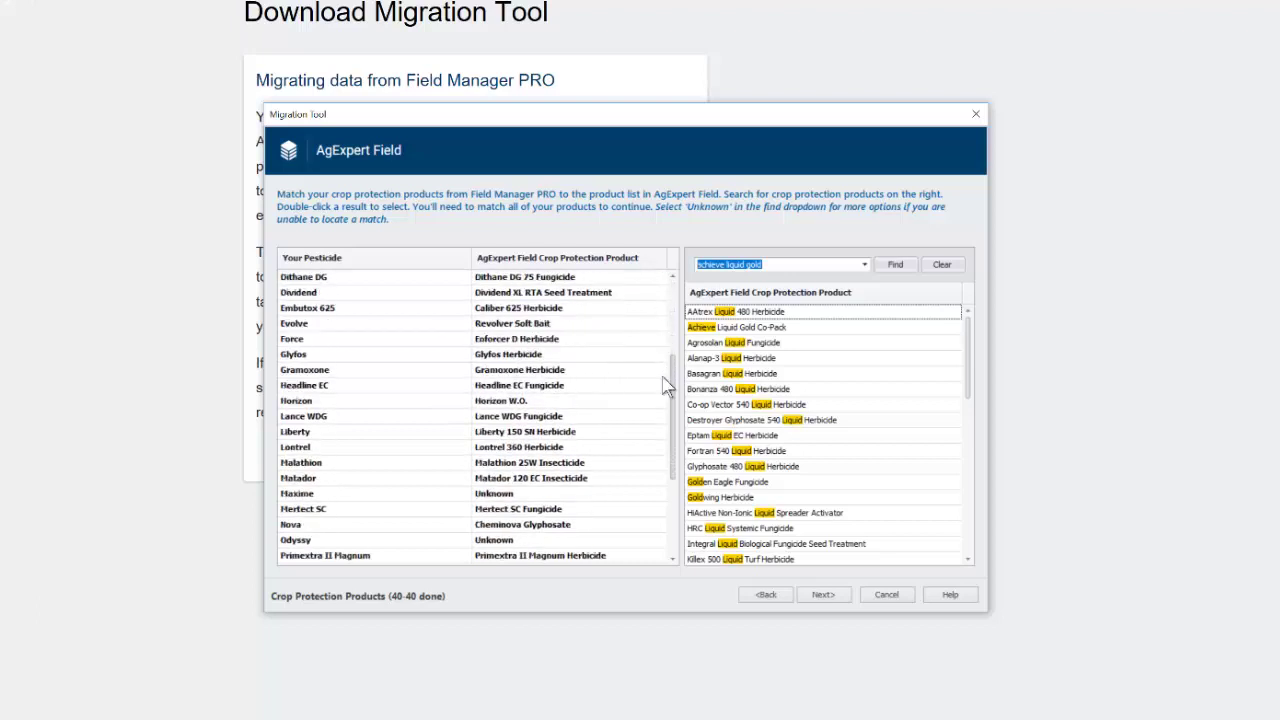
click(495, 495)
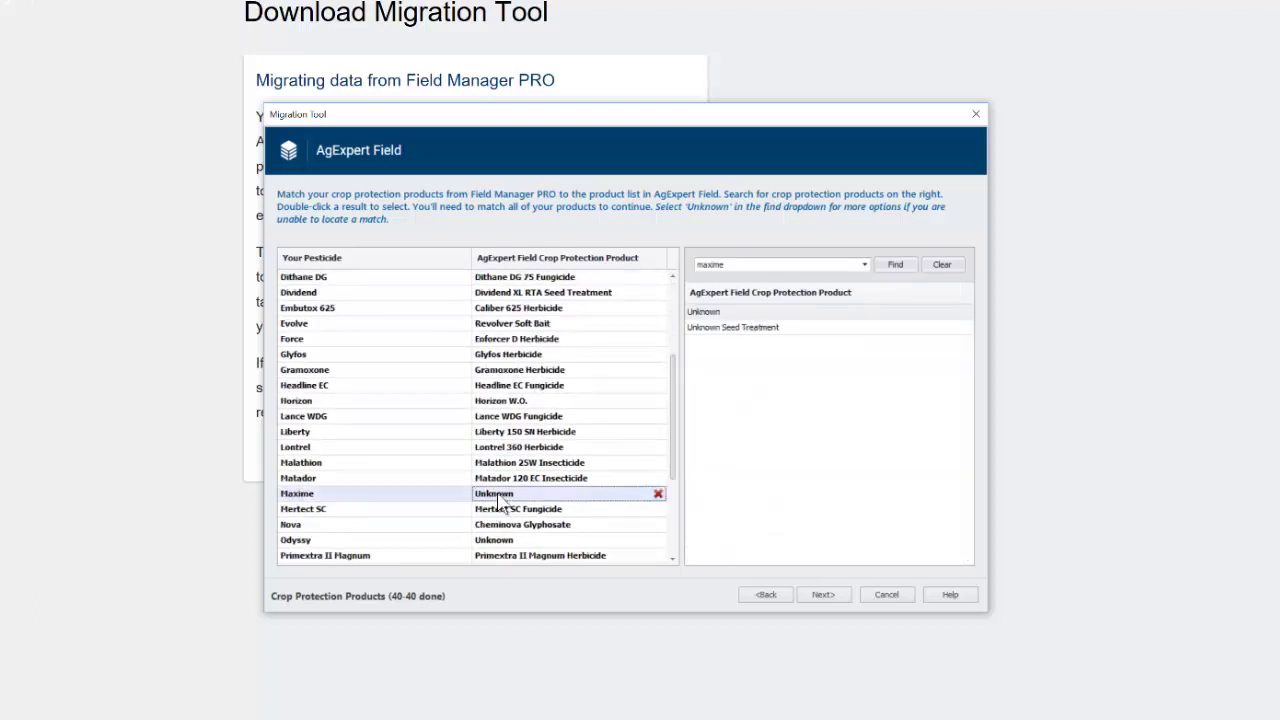
key(Tab)
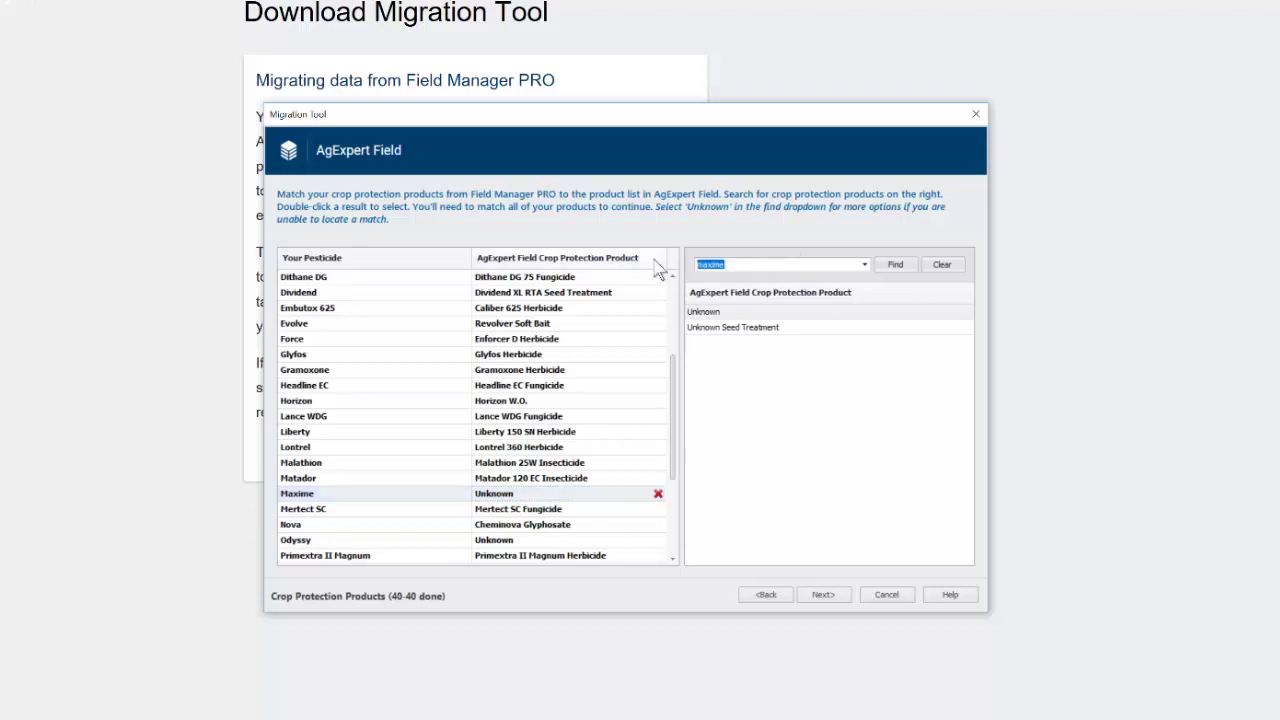
text(max)
key(Return)
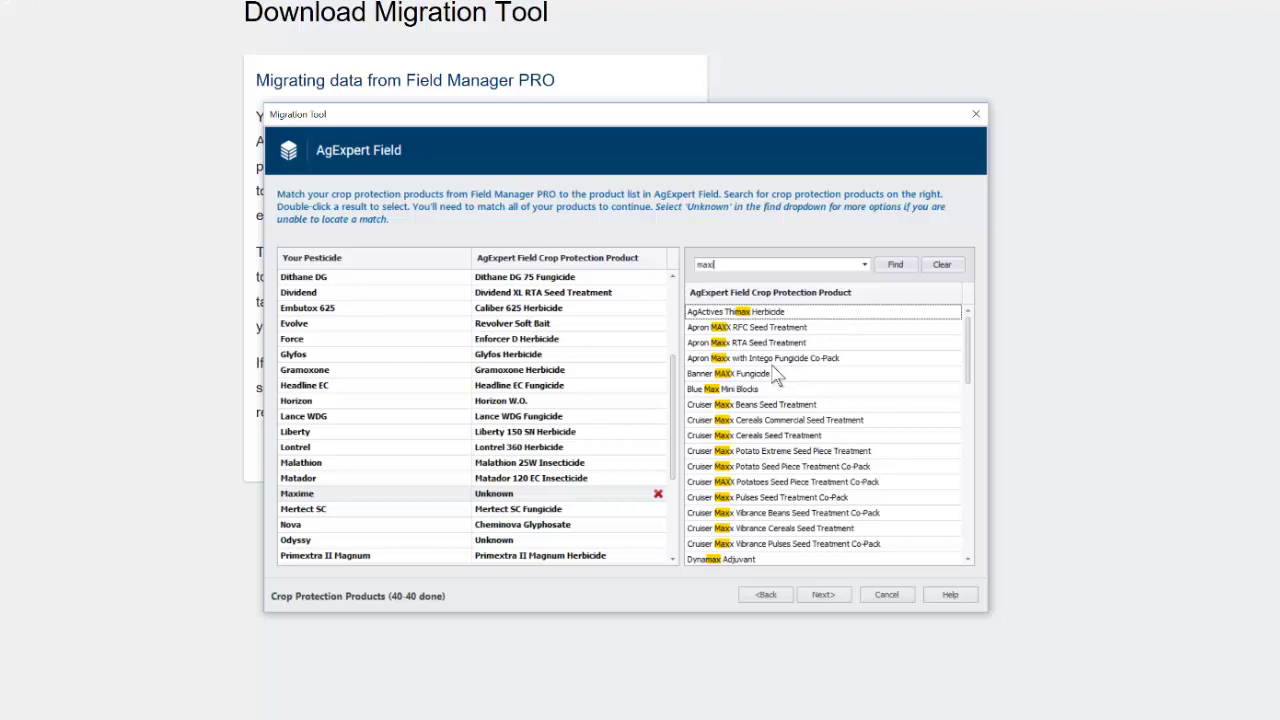
text(i)
key(Return)
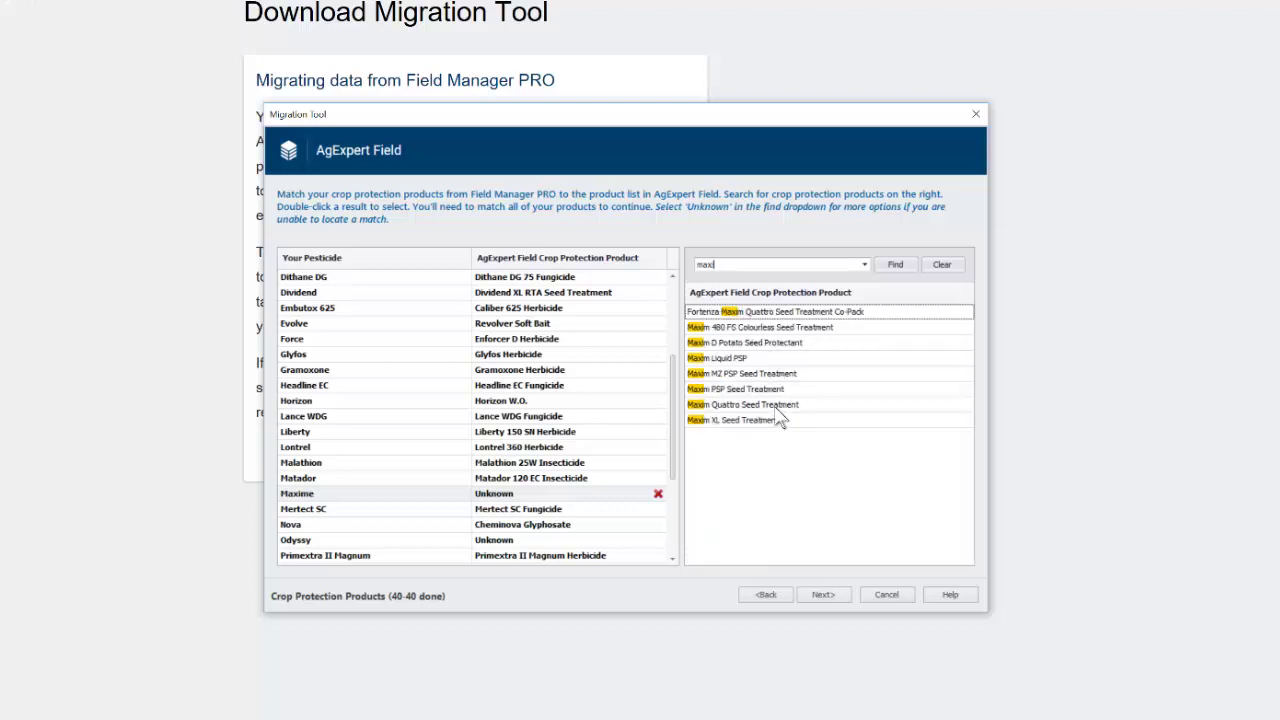
double_click(777, 405)
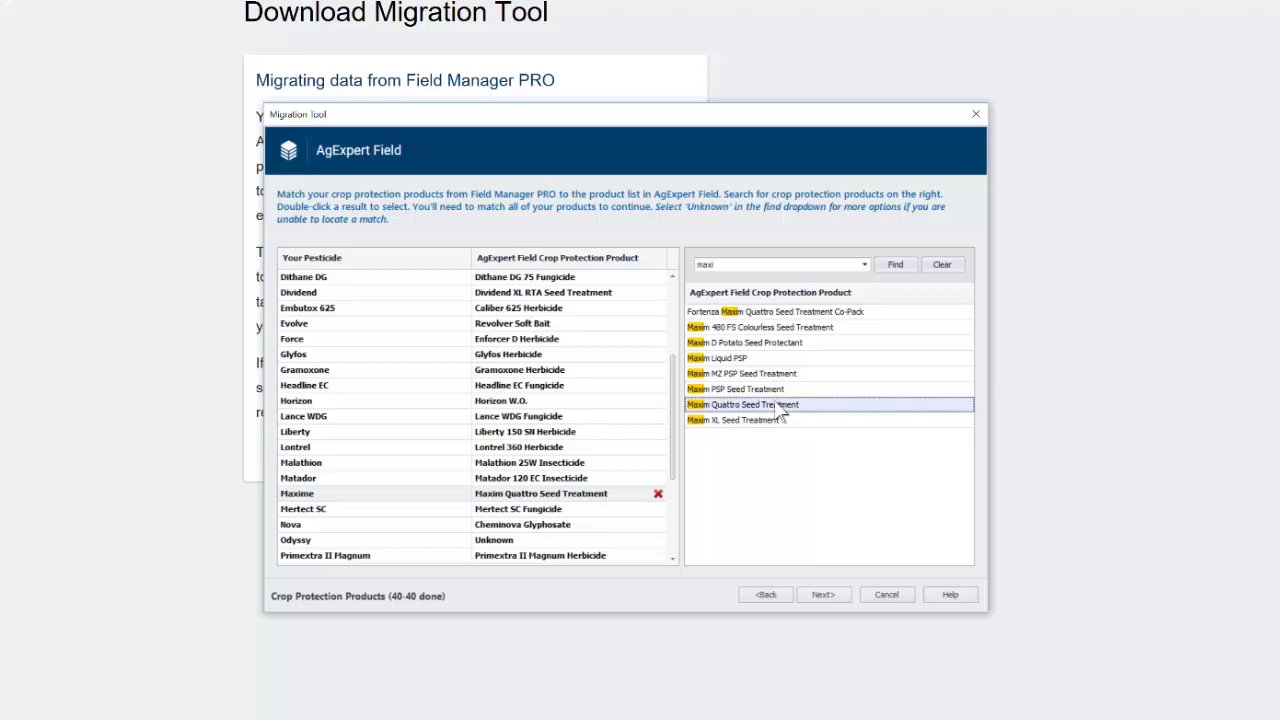
double_click(762, 421)
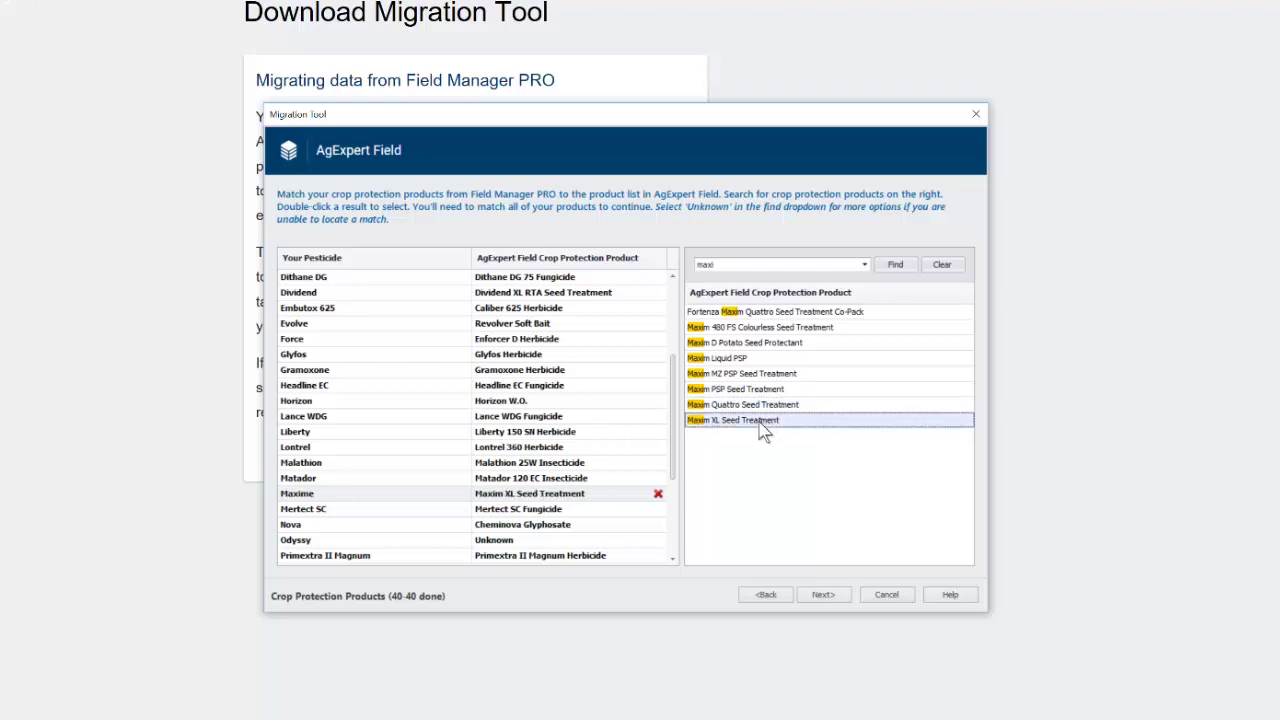
Step: Search 'od' and match Odyssey to Odyssey NXT Herbicide
click(515, 541)
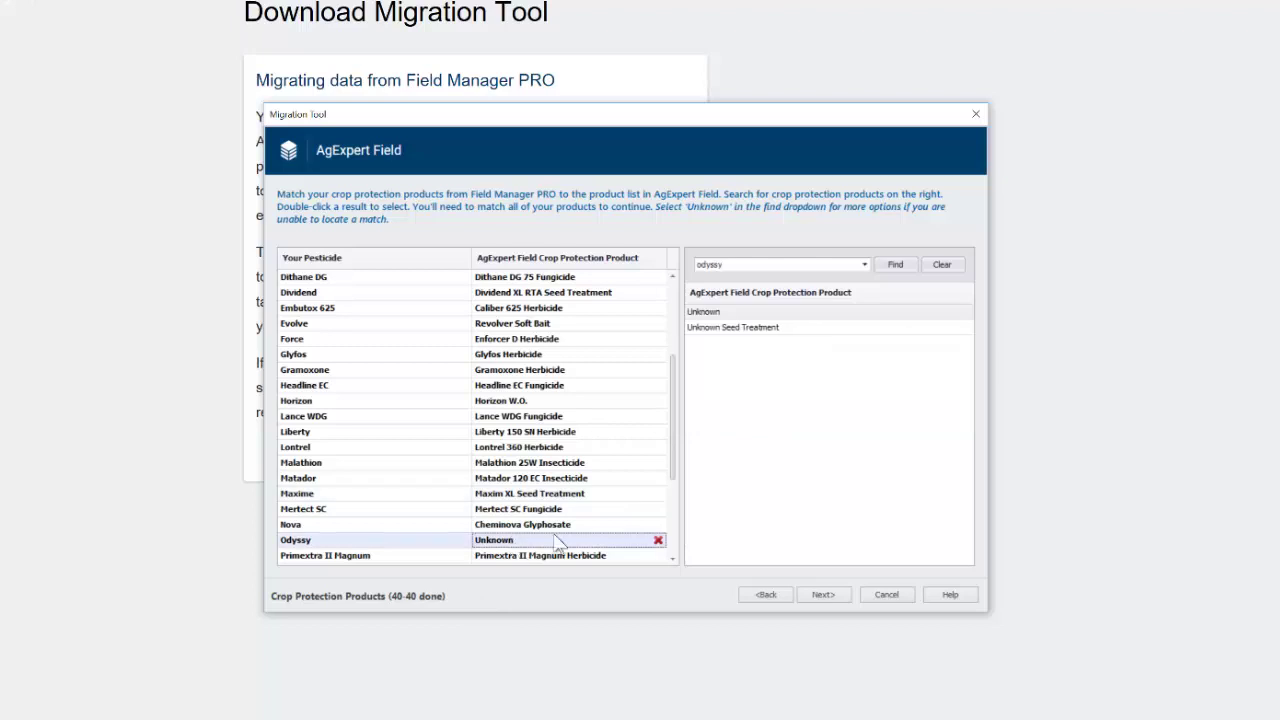
double_click(751, 264)
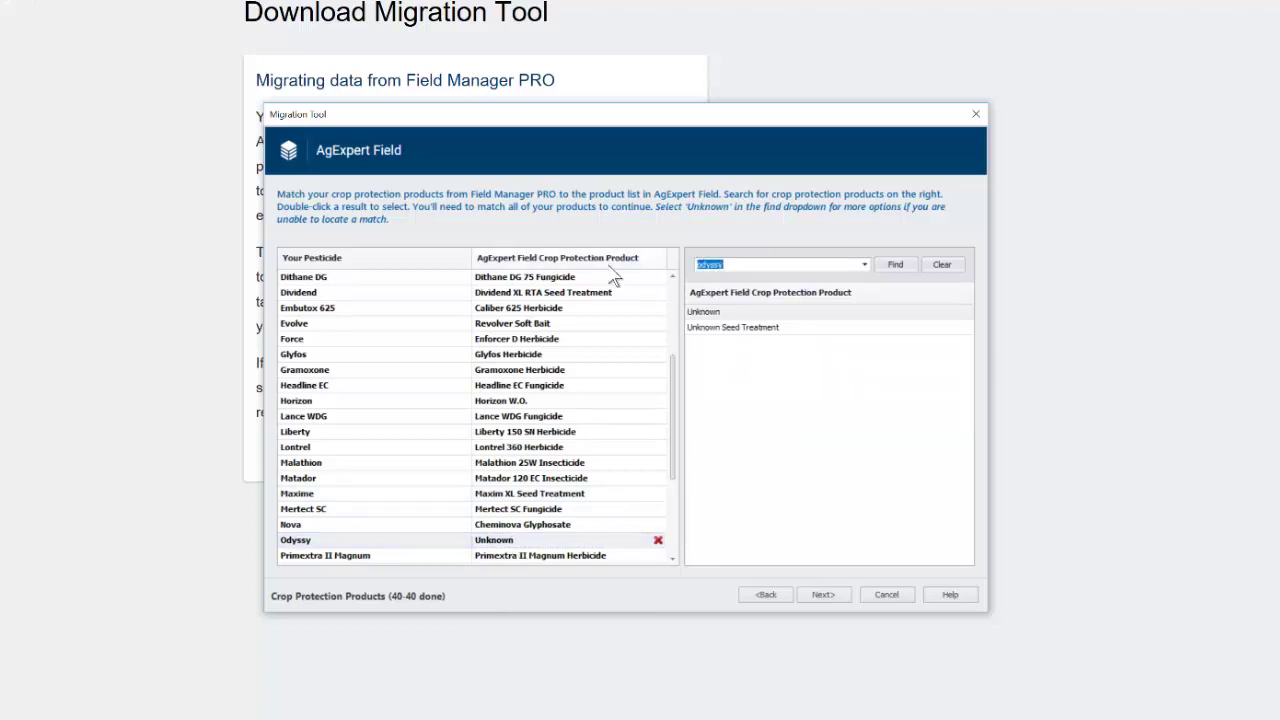
text(od)
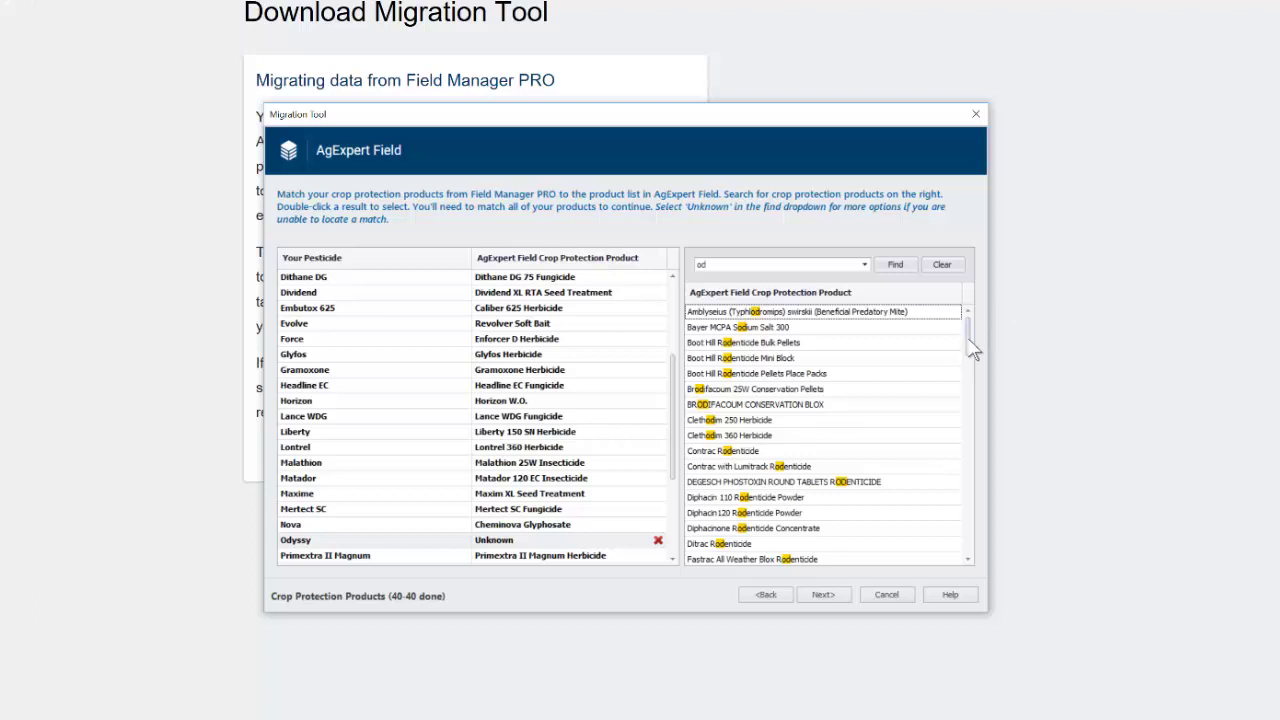
scroll(970, 372, down, 1)
drag(968, 364, 977, 416)
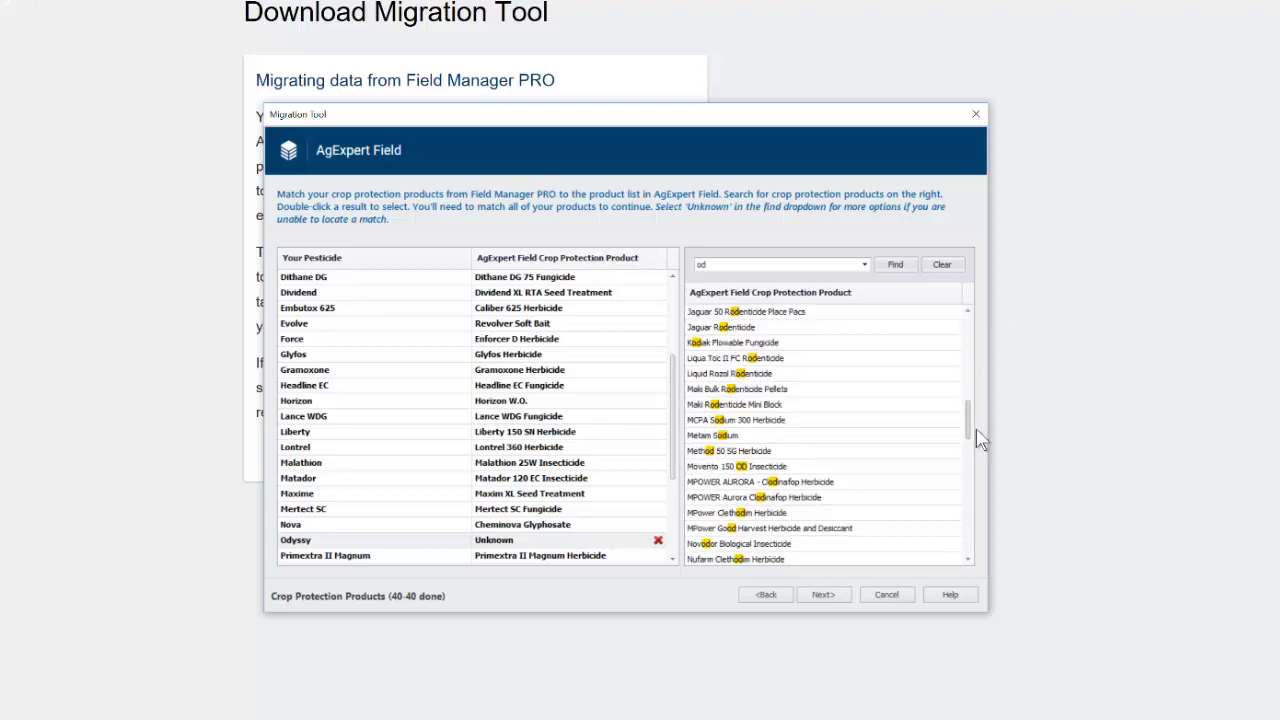
drag(969, 437, 957, 465)
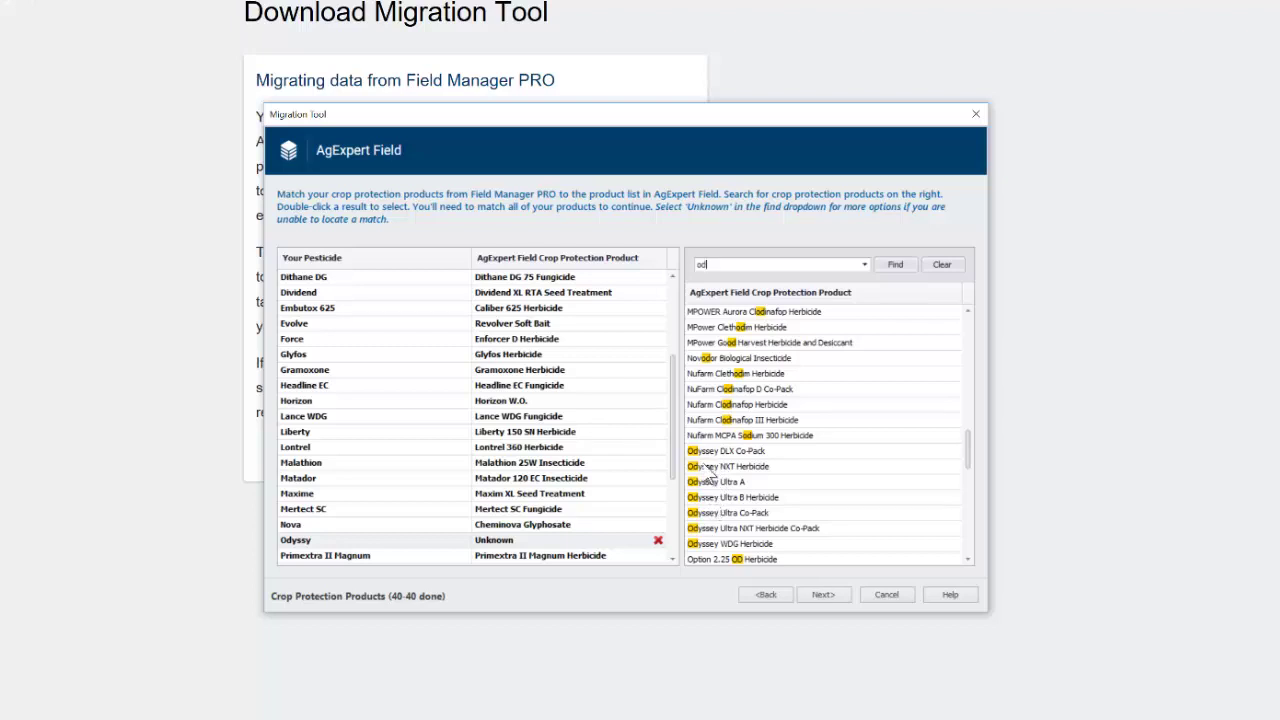
double_click(705, 467)
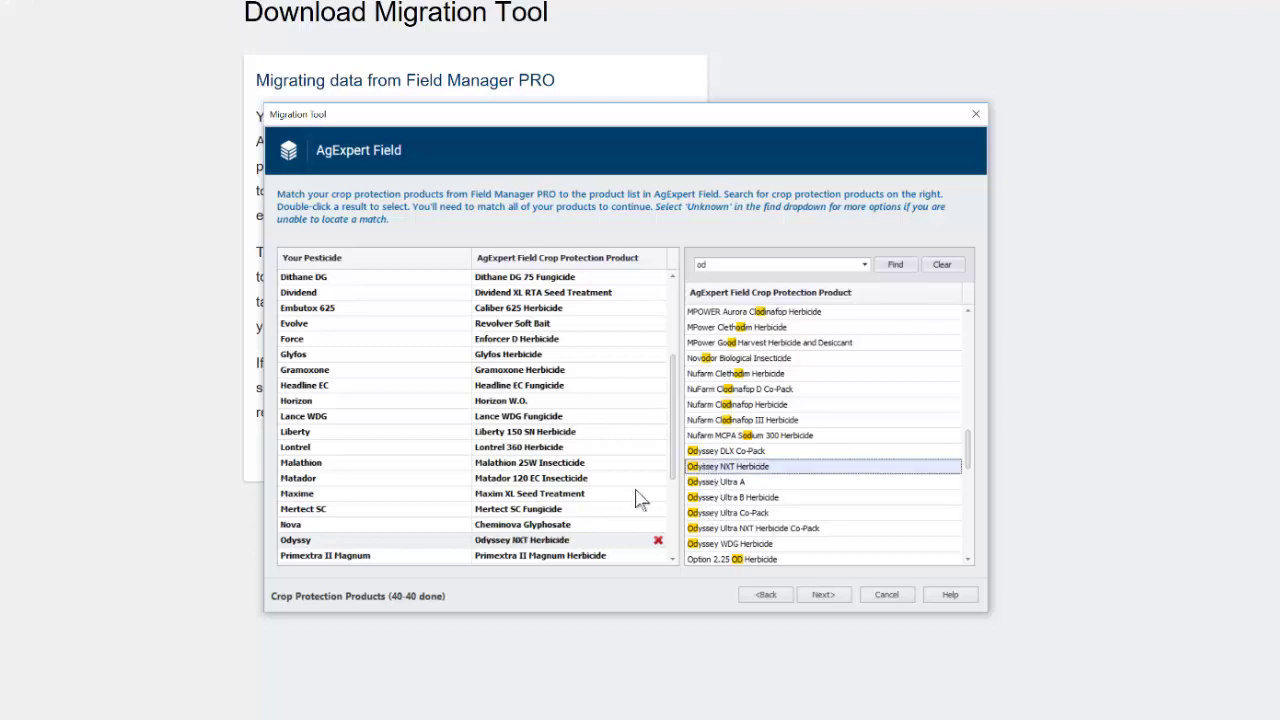
Step: Search 'sen' and match Sencor75DF to Sencor 75 DF Herbicide
scroll(676, 515, down, 3)
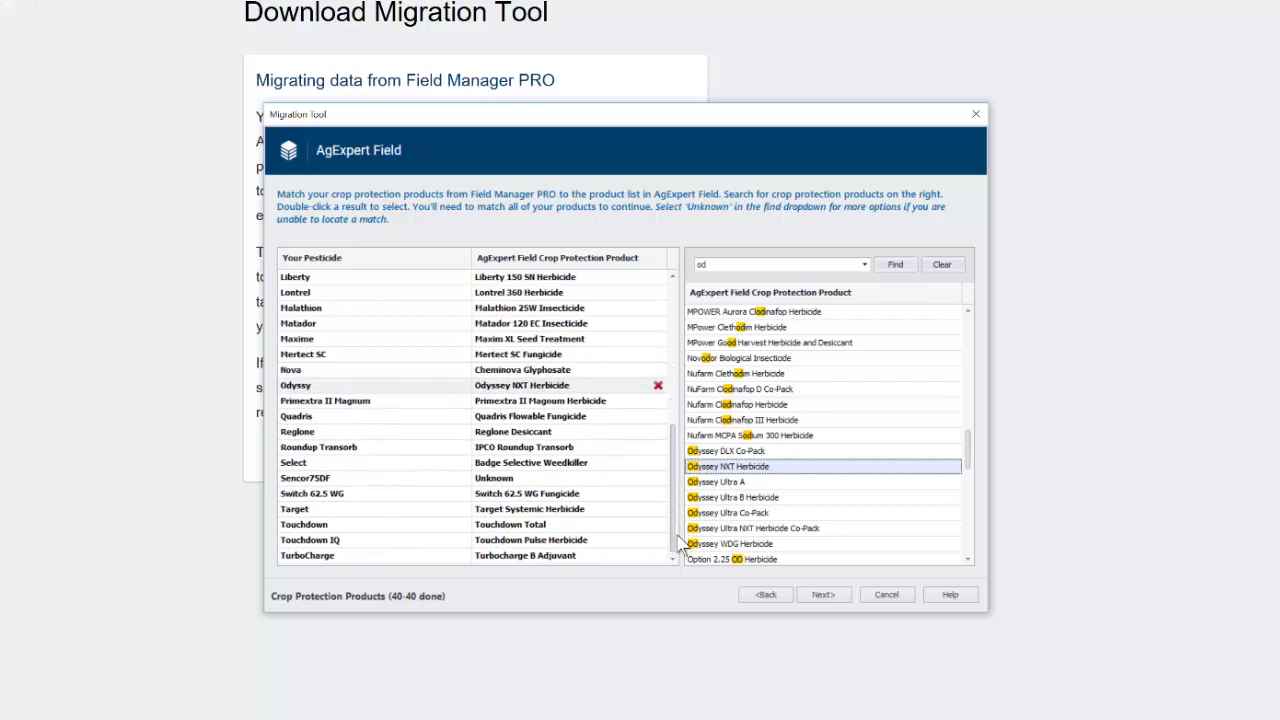
click(539, 482)
click(768, 265)
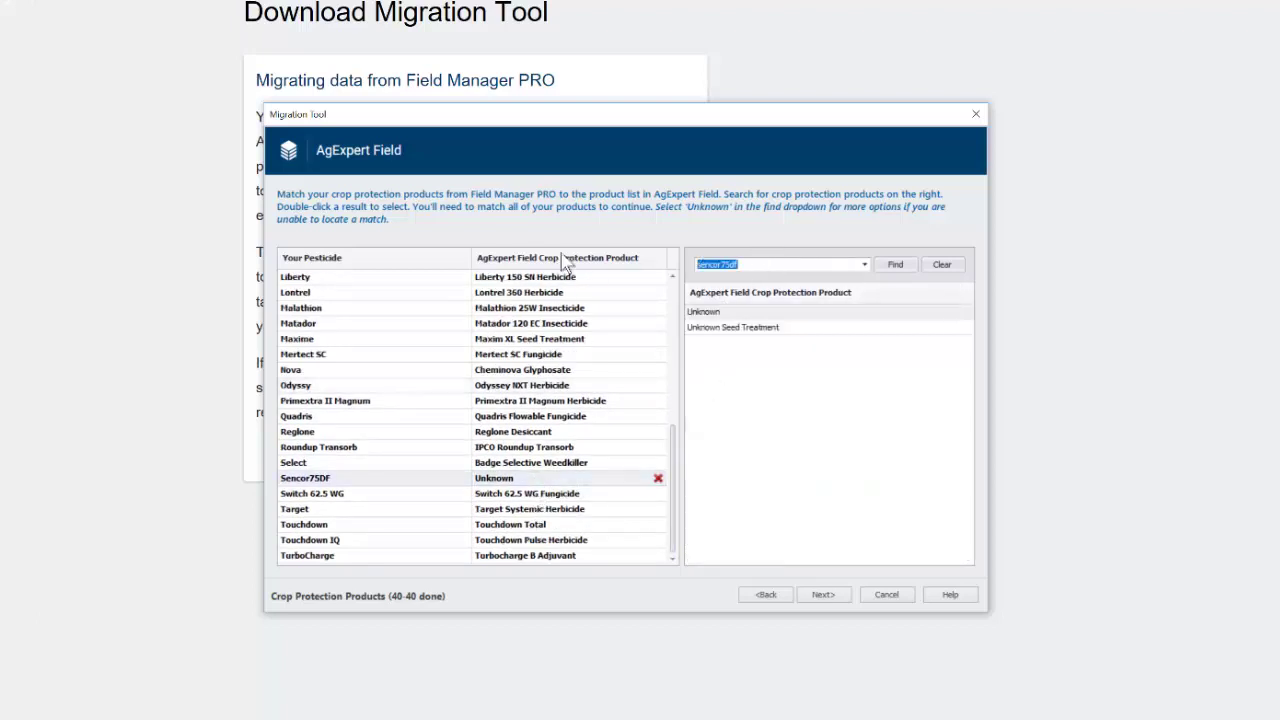
text(sen)
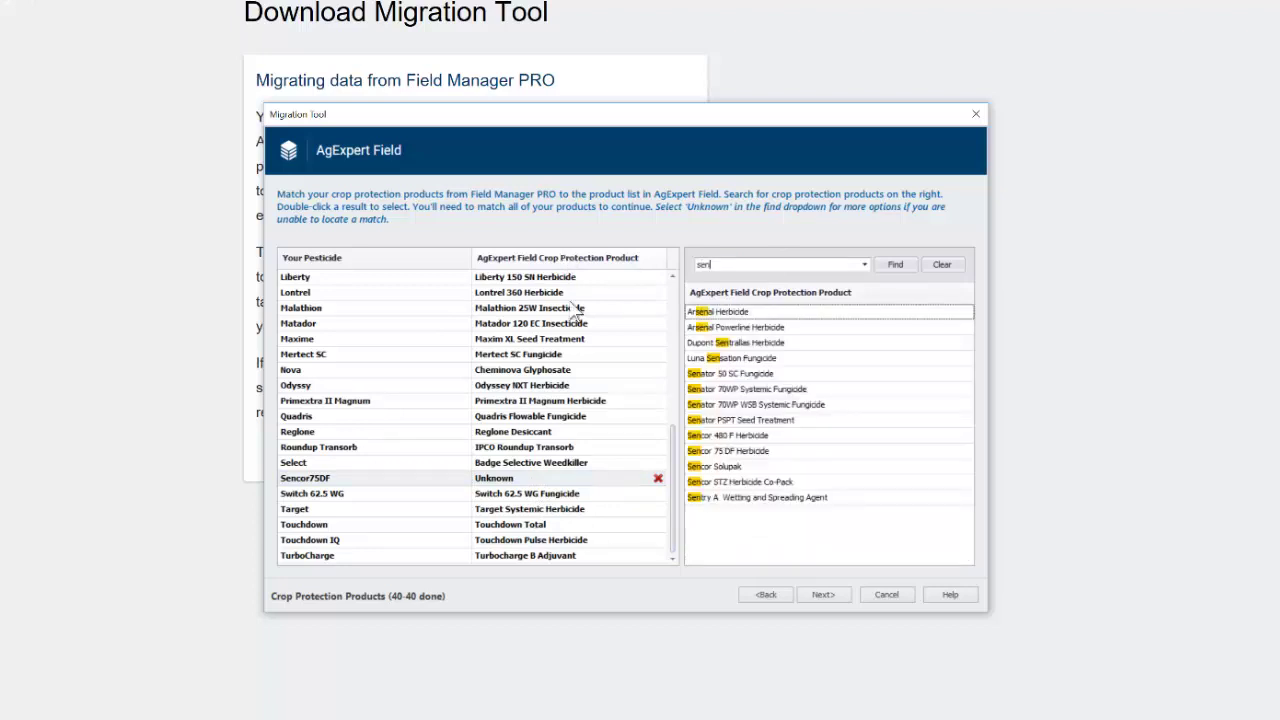
double_click(721, 455)
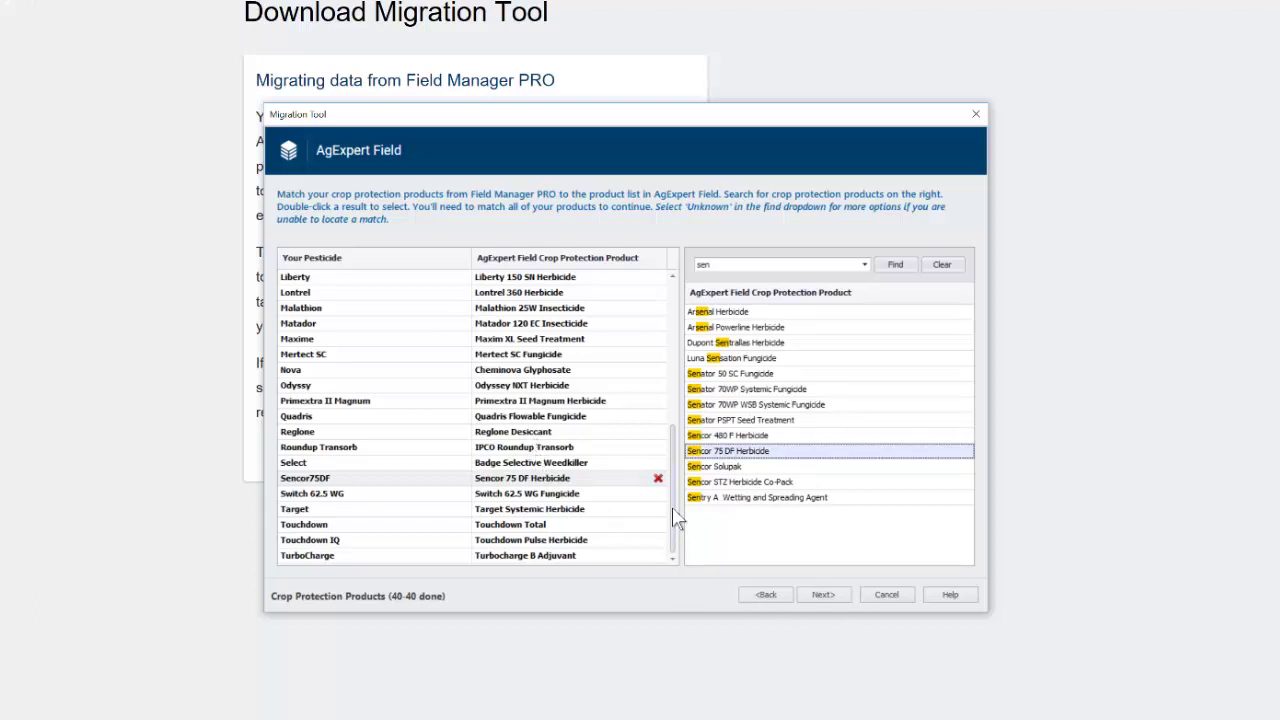
drag(676, 522, 678, 566)
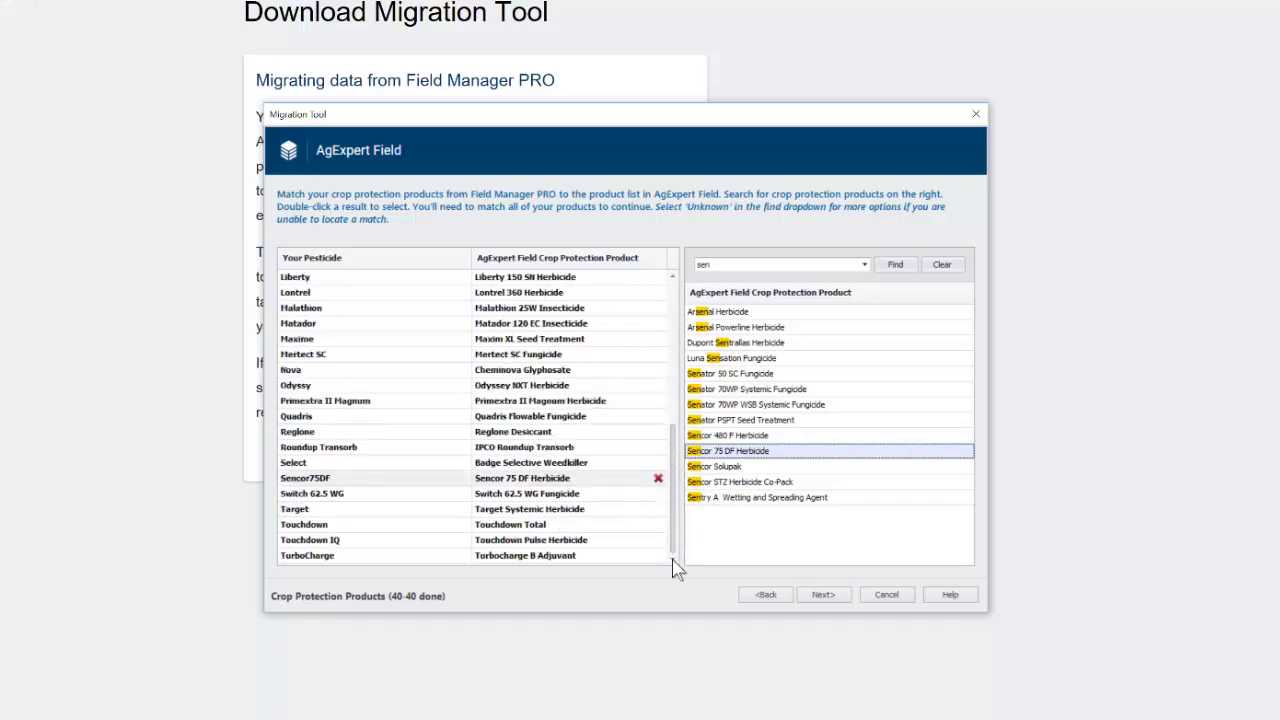
Step: Advance to the pest-matching page and scroll through the 30 matched pests
click(823, 596)
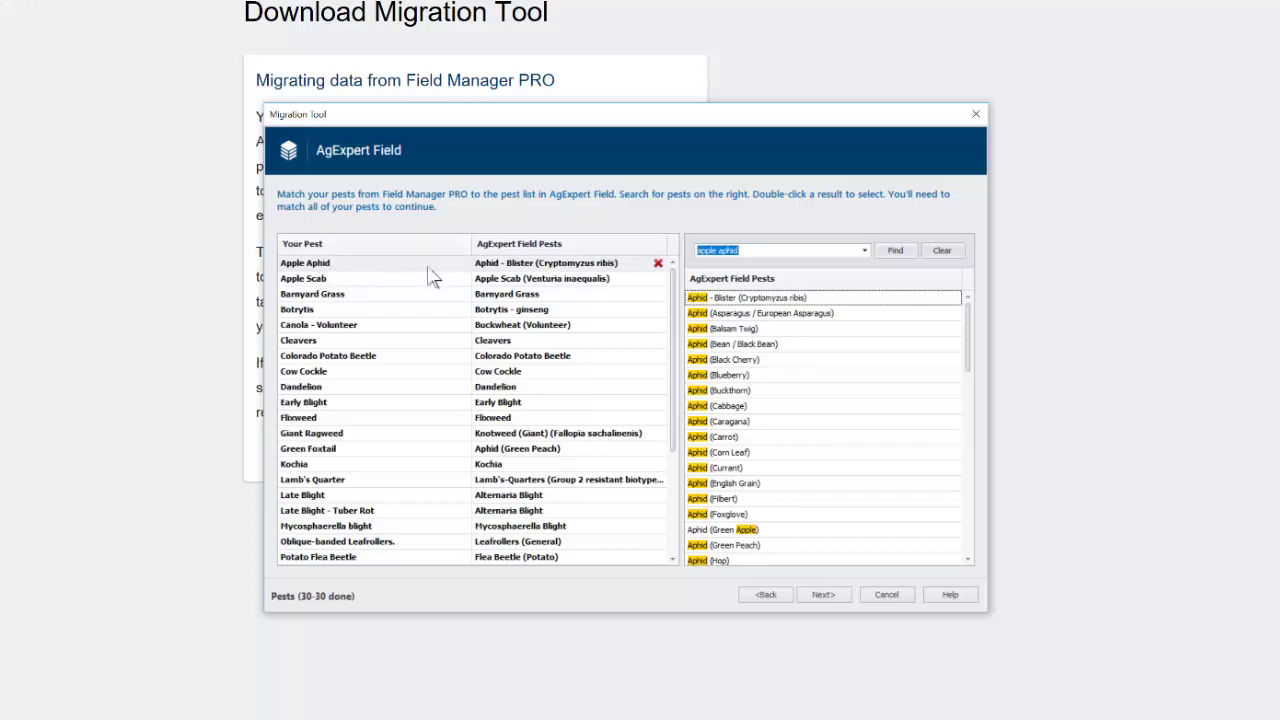
drag(677, 329, 680, 274)
Step: Continue past the Pests and ready pages to copy the data to AgExpert Field
click(822, 594)
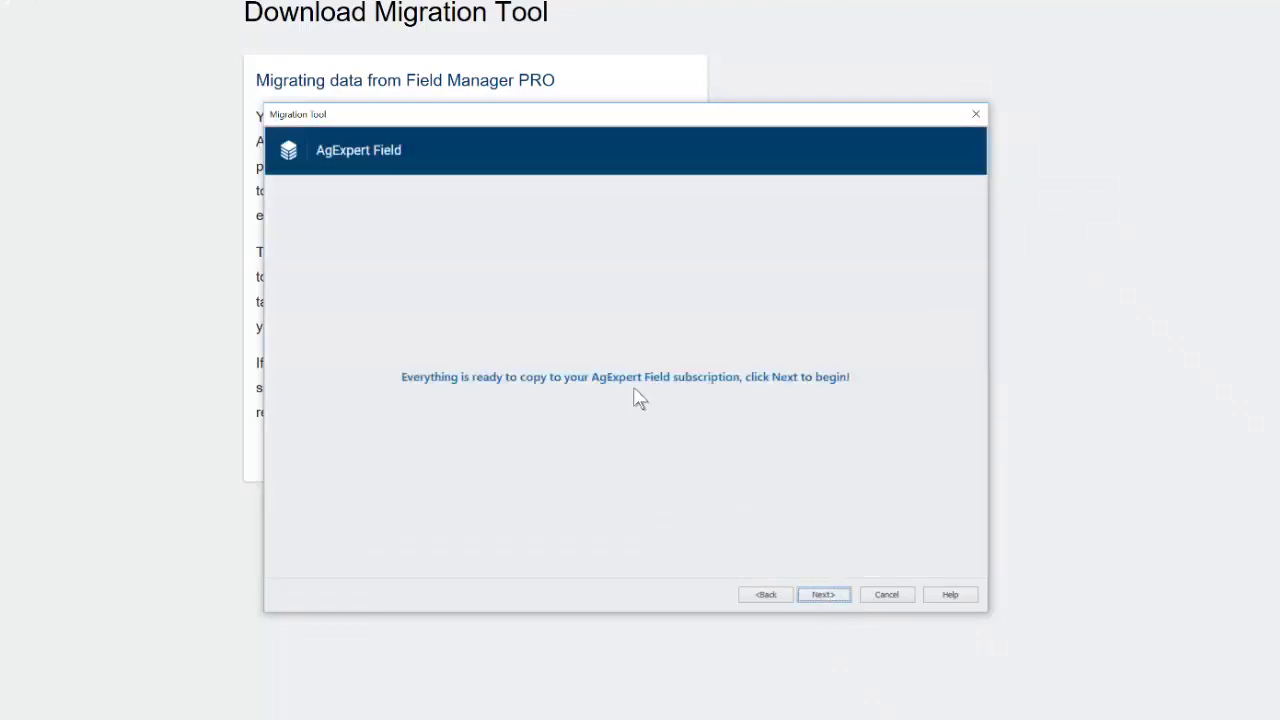
click(820, 594)
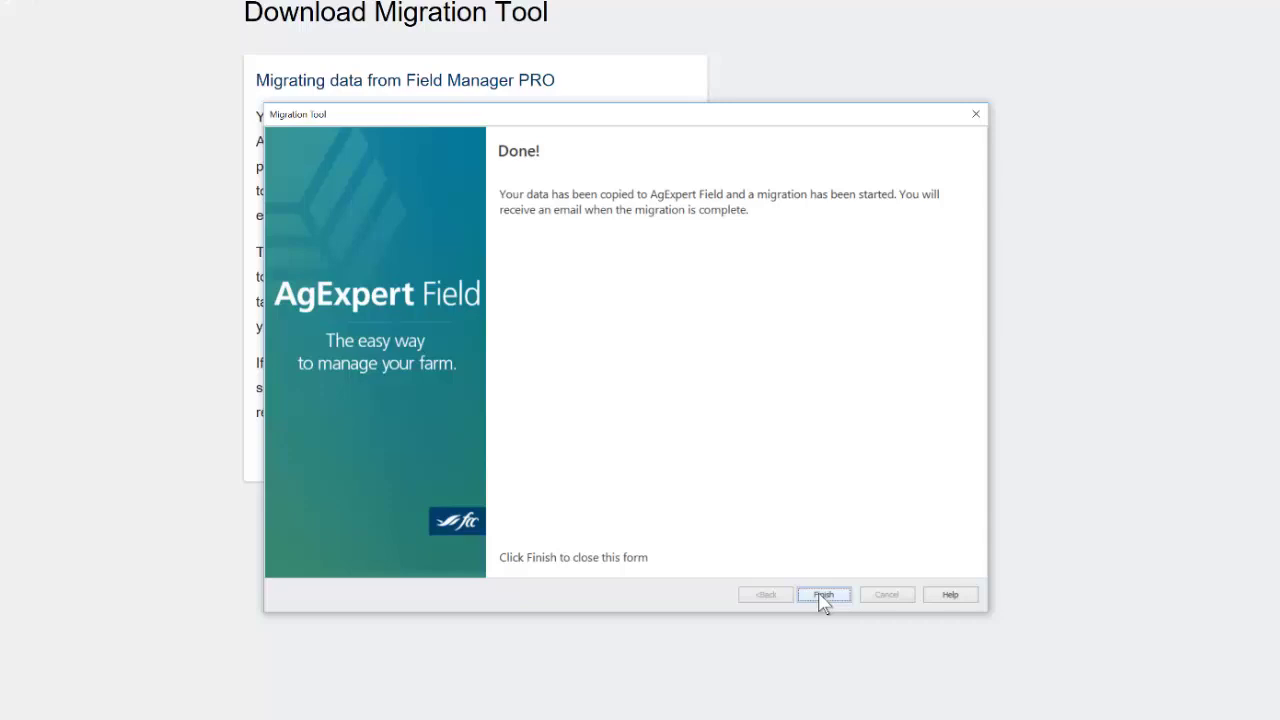
Step: Finish and close the Migration Tool window
click(822, 596)
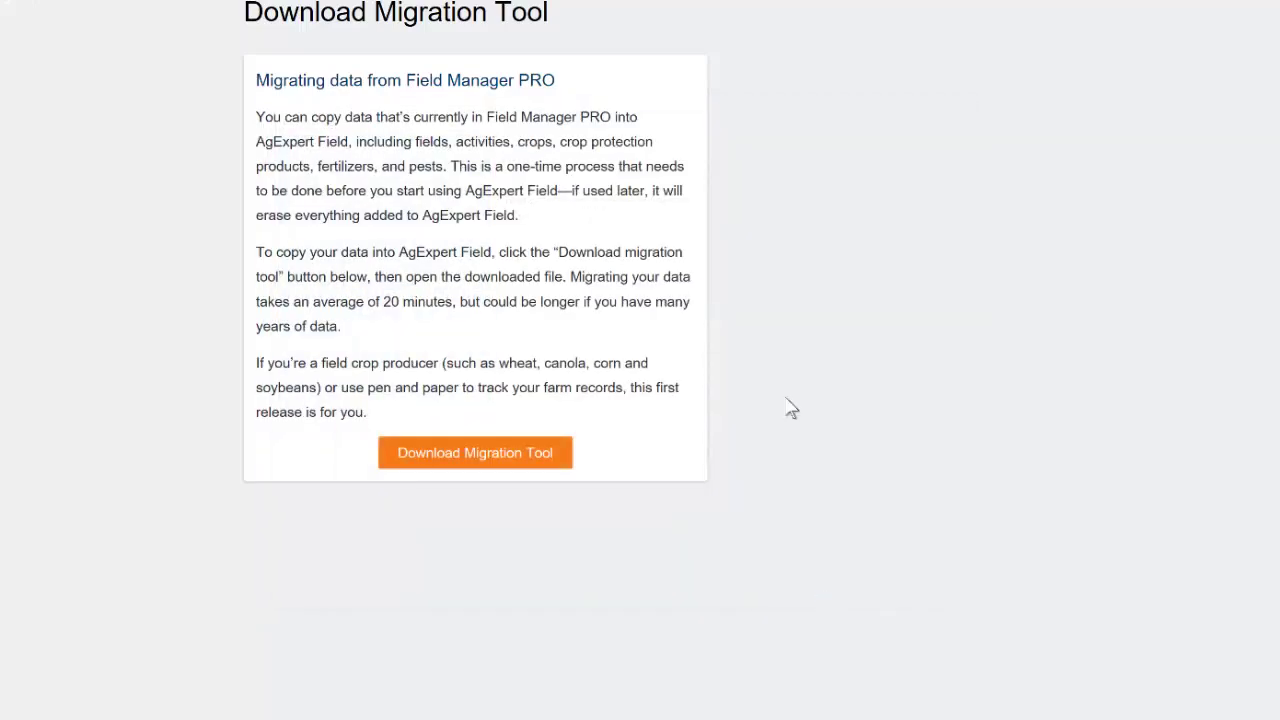